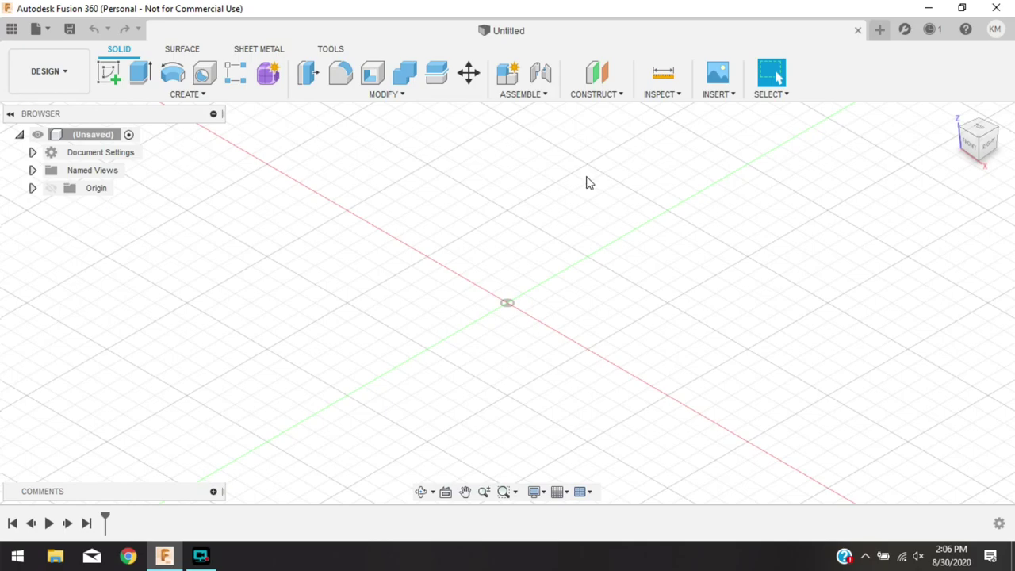
# Show the origin planes and axes and orbit the view around them
pyautogui.click(51, 188)
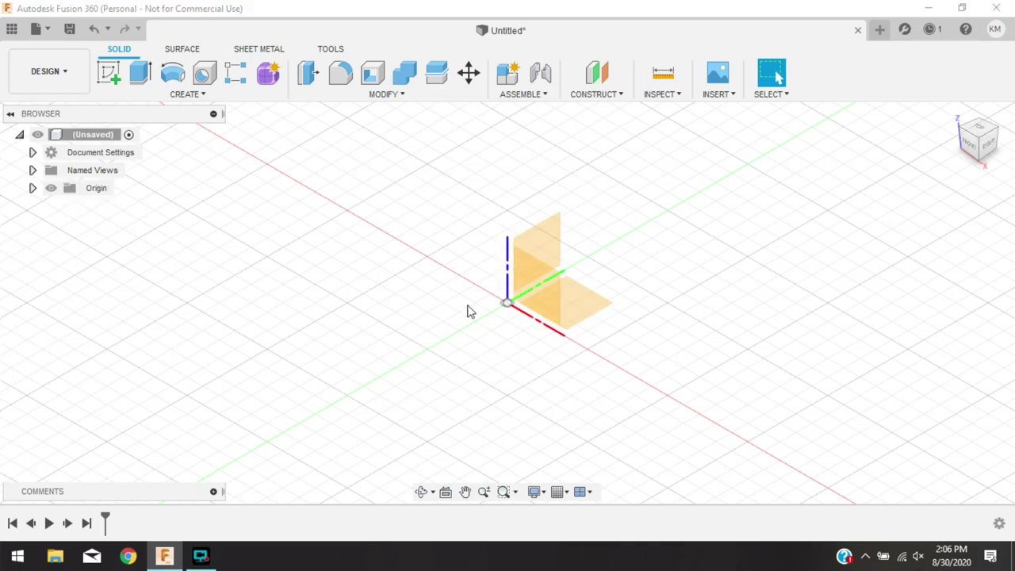
pyautogui.scroll(-5, 449, 284)
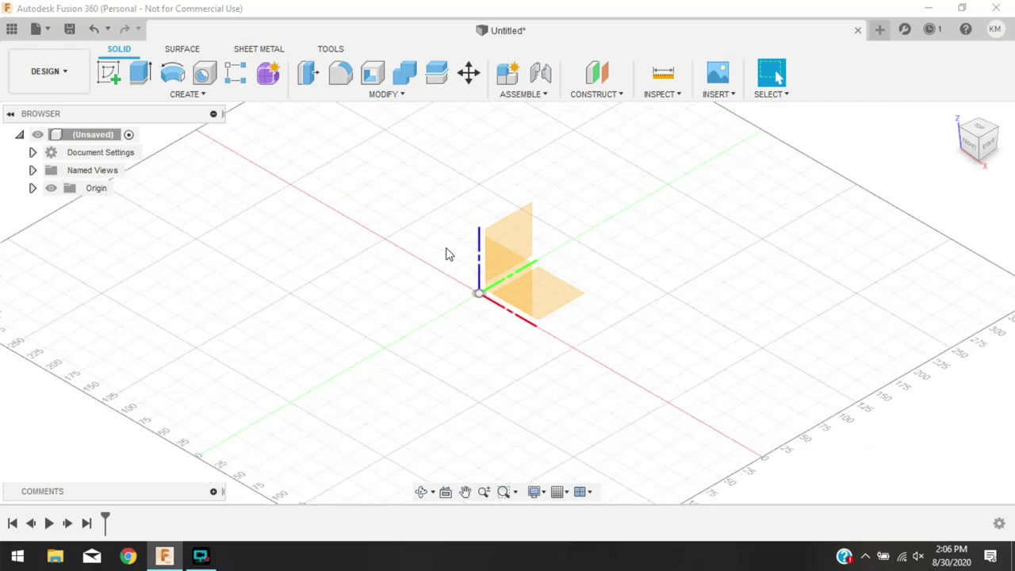
pyautogui.keyDown('shift'); pyautogui.moveTo(440, 256); pyautogui.dragTo(412, 224, button='middle'); pyautogui.keyUp('shift')
pyautogui.scroll(2, 510, 270)
pyautogui.scroll(1, 521, 301)
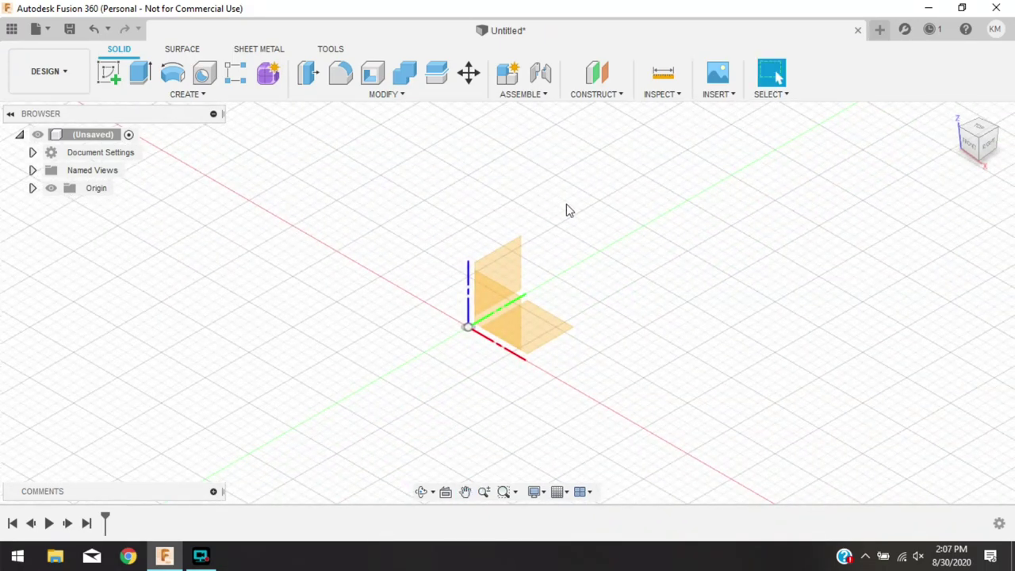
# Sketch a 14 mm diameter circle centred on the origin of the XY ground plane
pyautogui.click(116, 86)
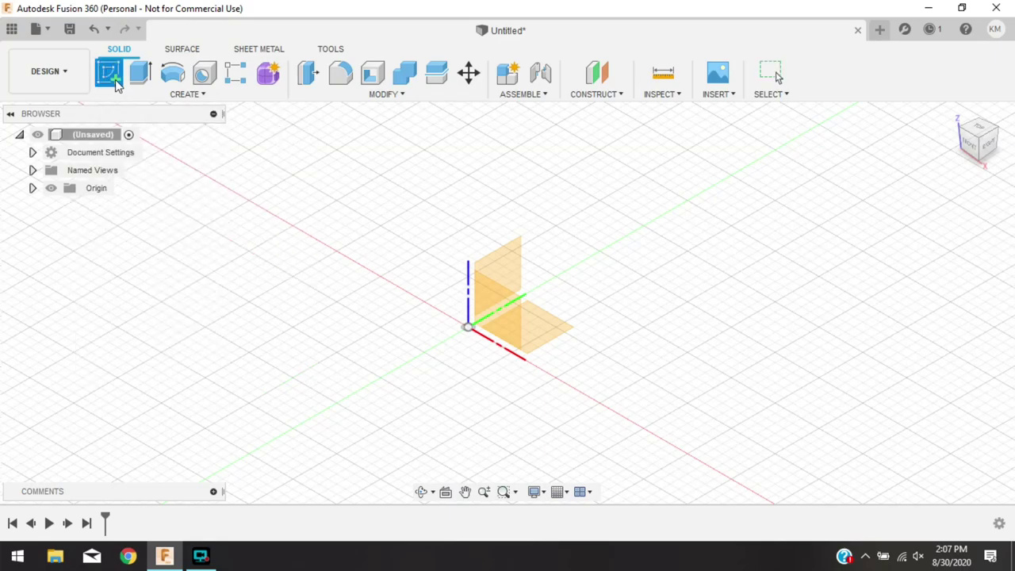
pyautogui.click(540, 329)
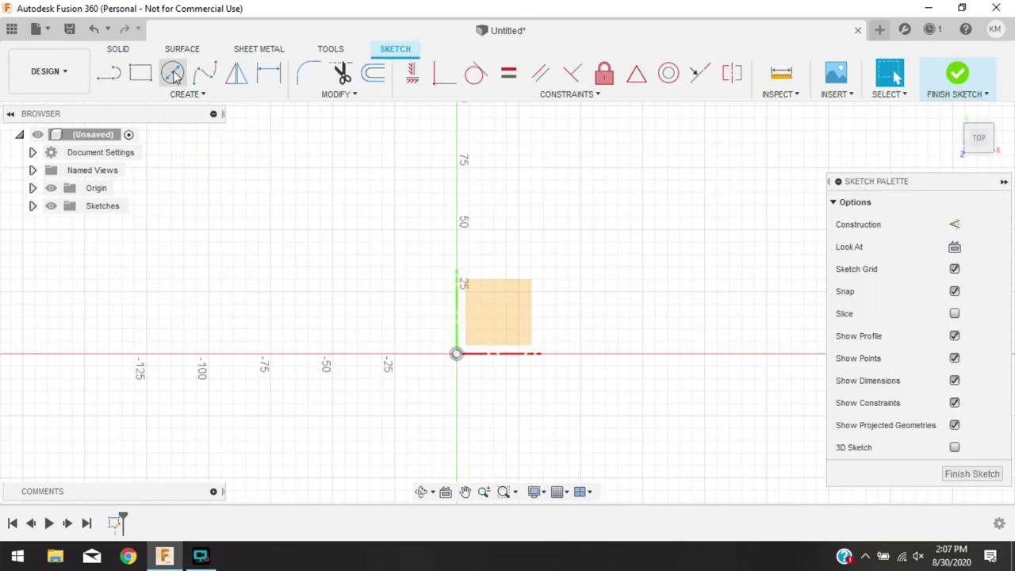
pyautogui.click(173, 73)
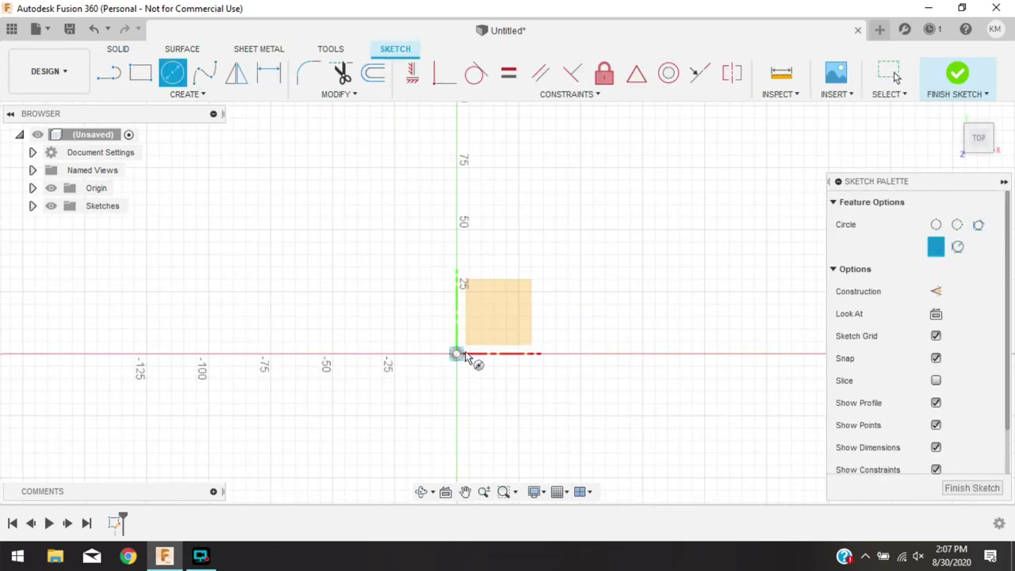
pyautogui.click(458, 354)
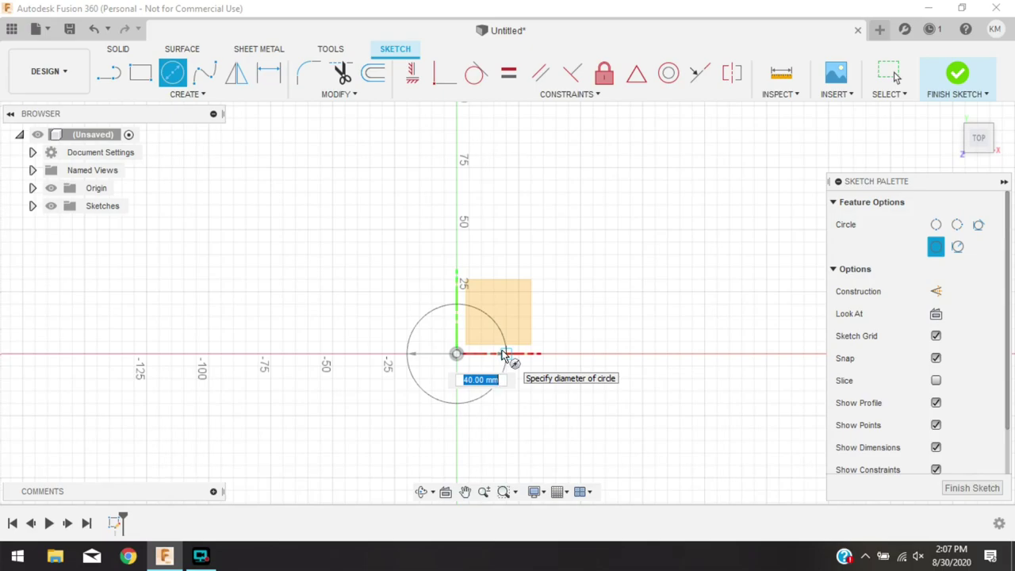
pyautogui.write('15')
pyautogui.press('Return')
pyautogui.press('Escape')
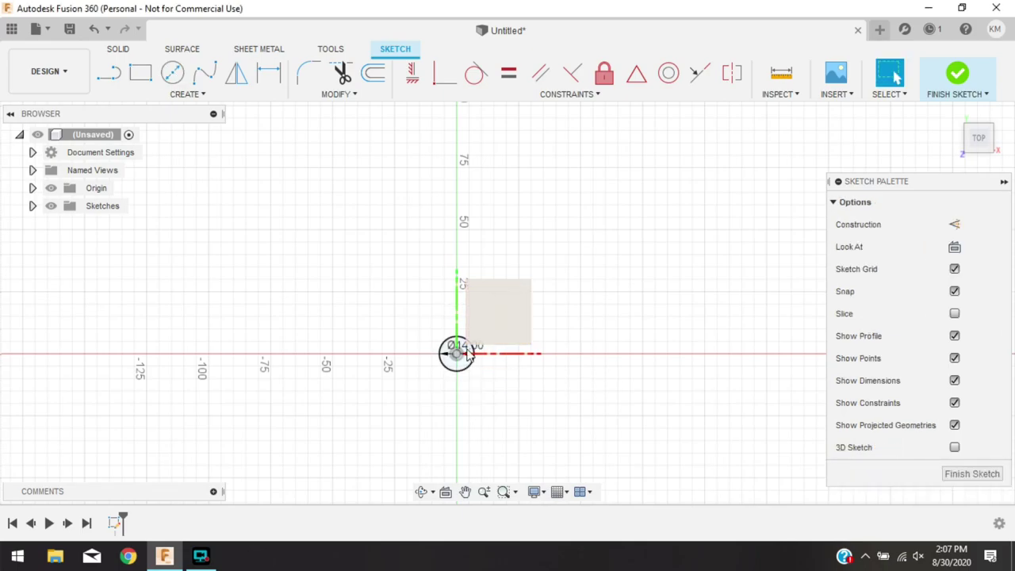
pyautogui.scroll(5, 454, 352)
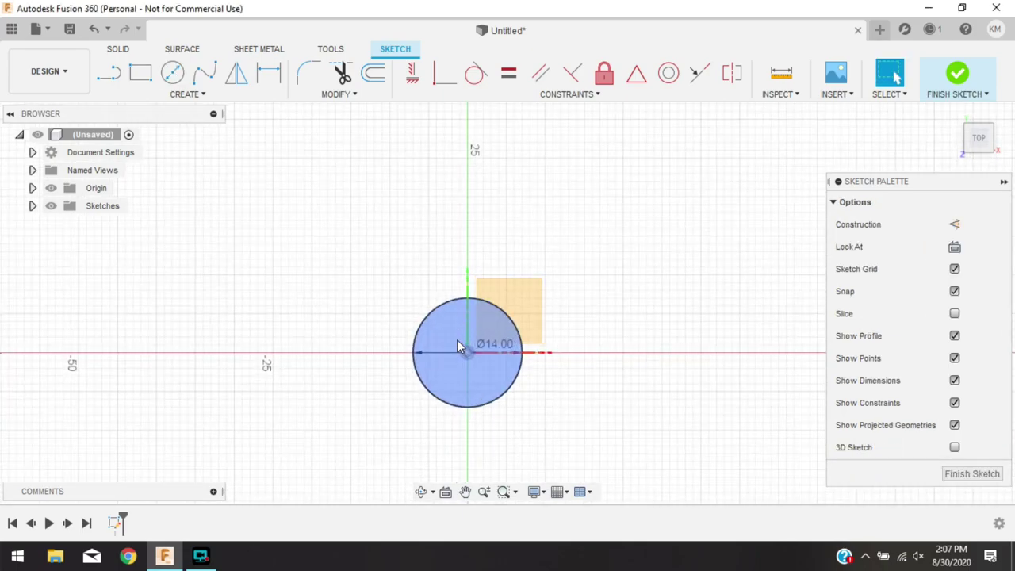
pyautogui.scroll(-1, 458, 343)
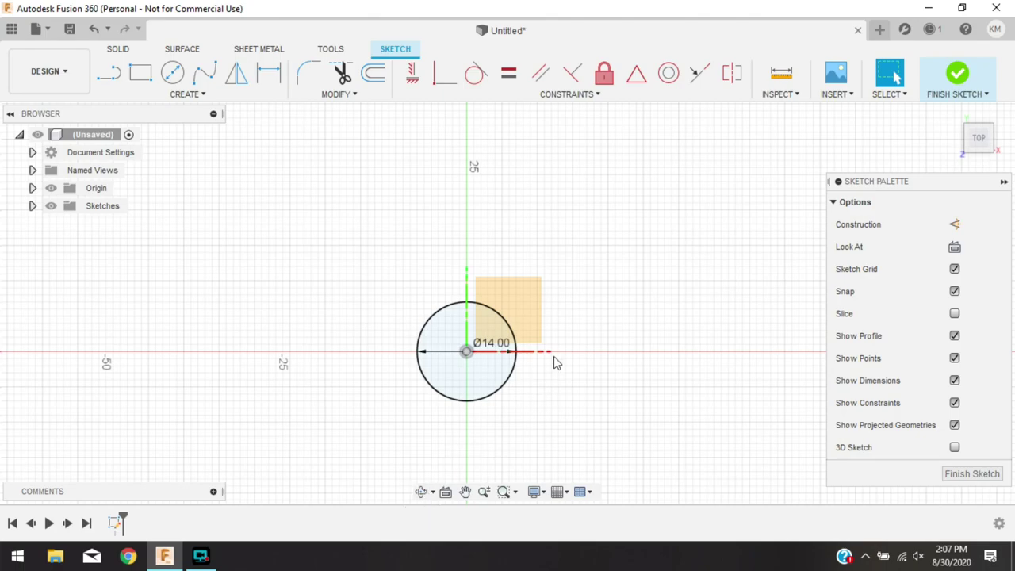
pyautogui.click(420, 494)
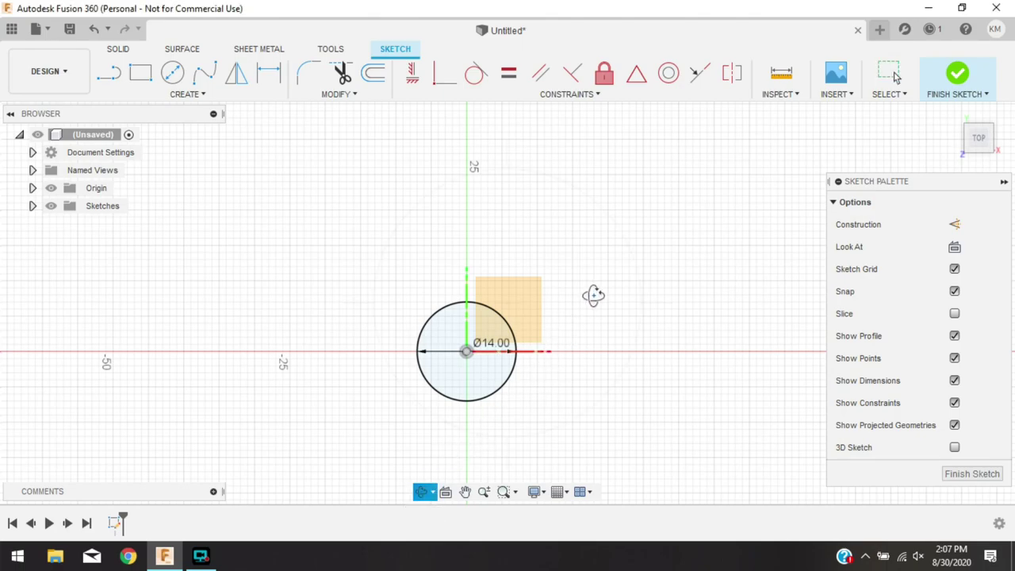
pyautogui.moveTo(595, 294)
pyautogui.mouseDown()
pyautogui.moveTo(494, 333)
pyautogui.moveTo(521, 317)
pyautogui.moveTo(490, 280)
pyautogui.moveTo(506, 297)
pyautogui.moveTo(564, 301)
pyautogui.moveTo(600, 210)
pyautogui.moveTo(589, 202)
pyautogui.mouseUp()
pyautogui.moveTo(800, 161); pyautogui.dragTo(678, 204, button='middle')
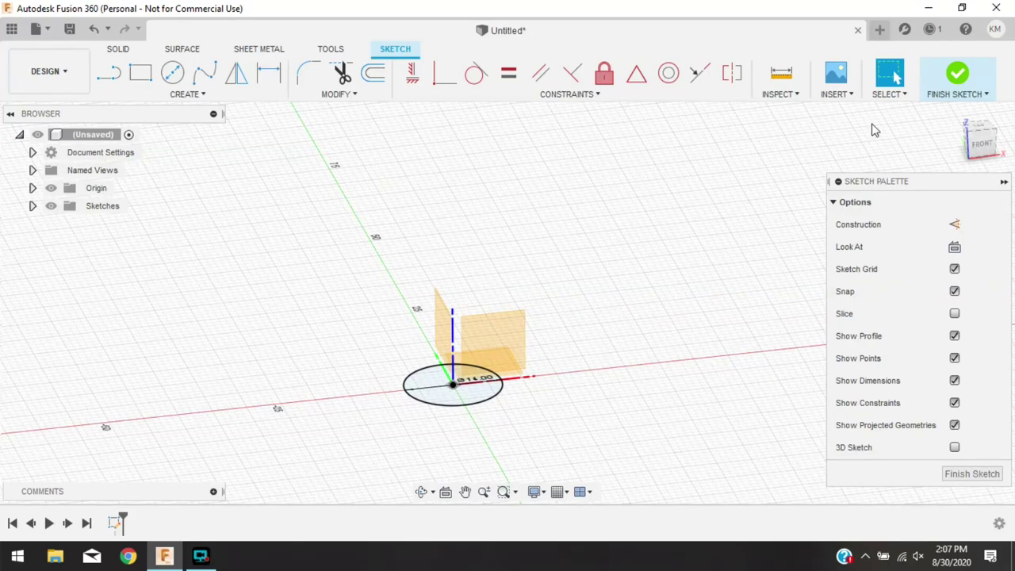
# Finish the sketch and extrude the circle 14 mm into a new solid body
pyautogui.click(956, 75)
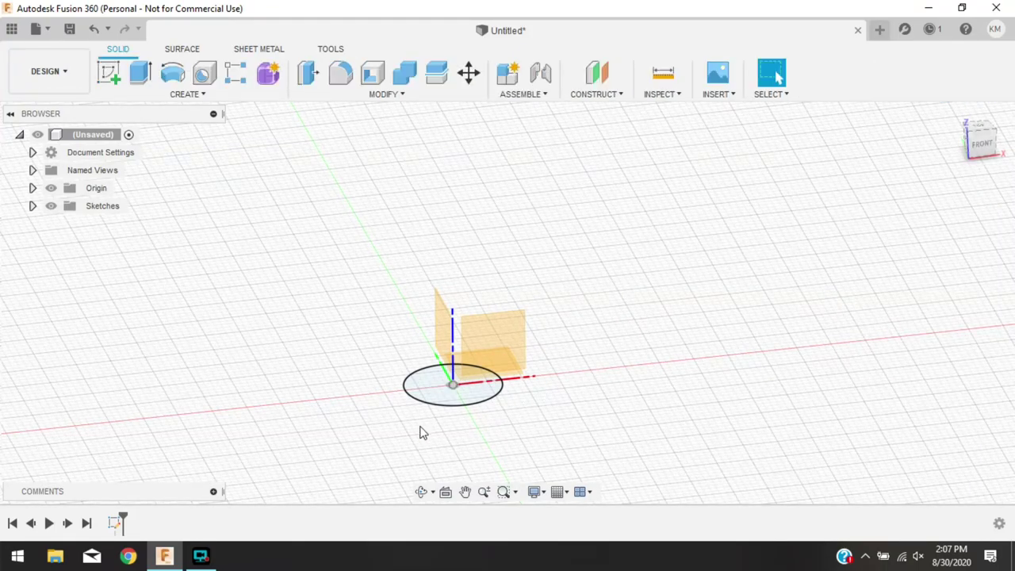
pyautogui.scroll(2, 422, 432)
pyautogui.moveTo(421, 411); pyautogui.dragTo(406, 429, button='middle')
pyautogui.click(423, 388)
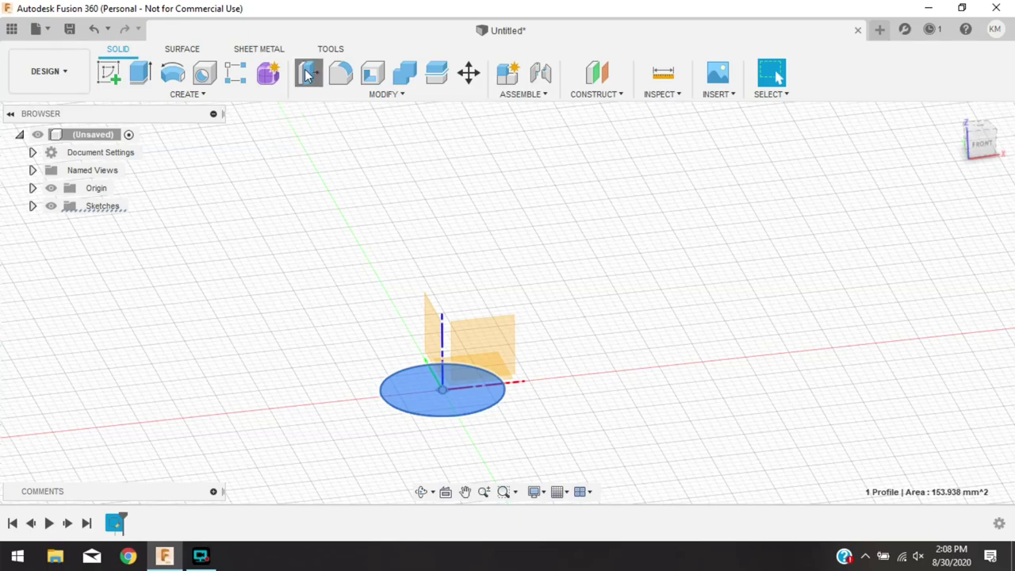
pyautogui.press('e')
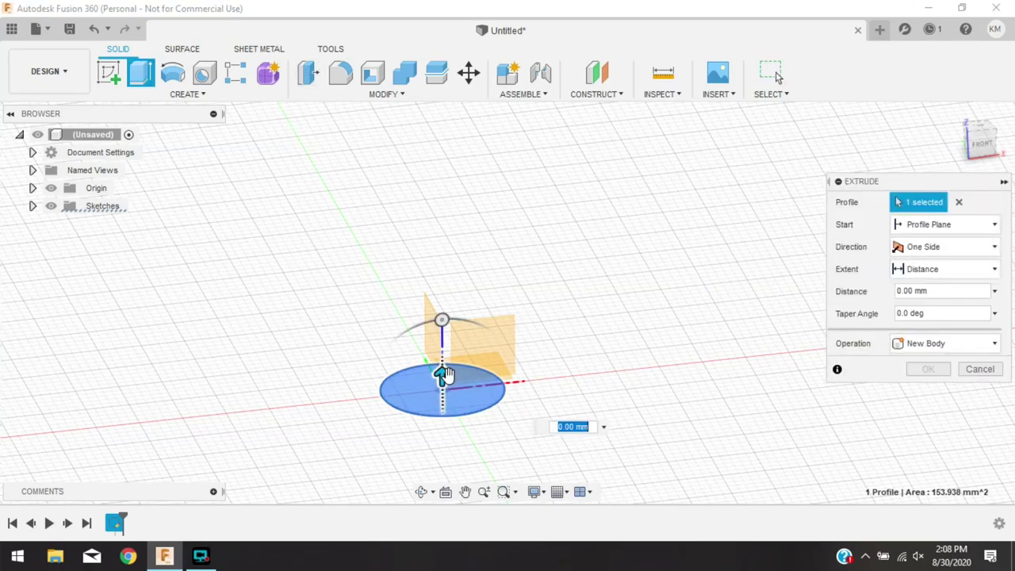
pyautogui.moveTo(442, 374); pyautogui.dragTo(442, 267)
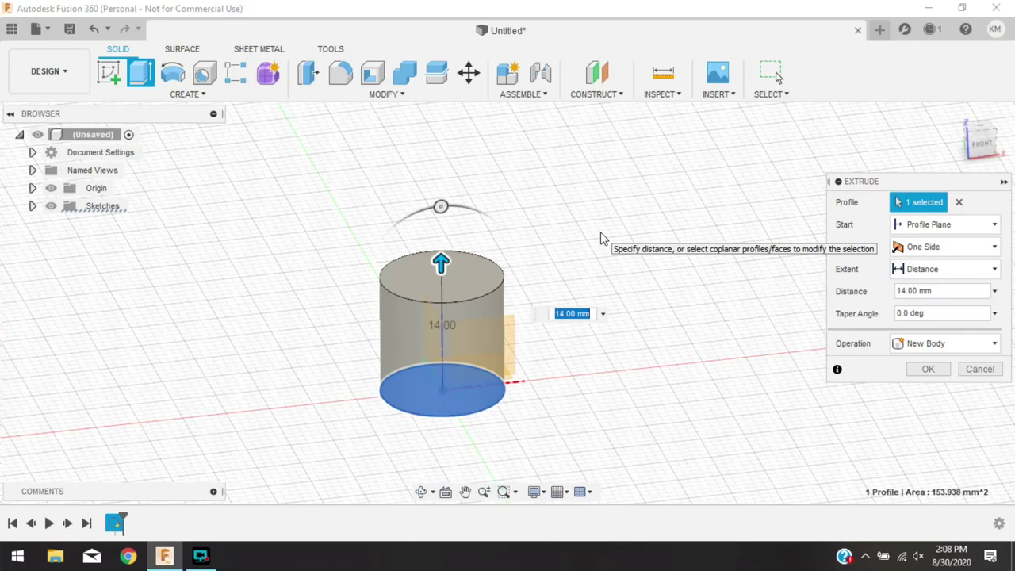
pyautogui.press('Return')
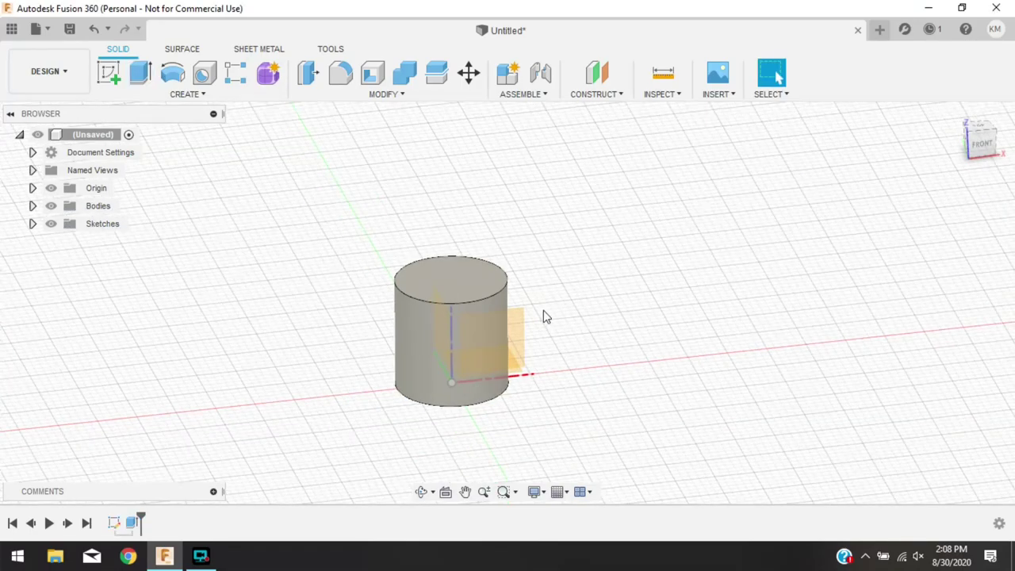
# Orbit around the cylinder and start a sketch on its top face
pyautogui.click(421, 491)
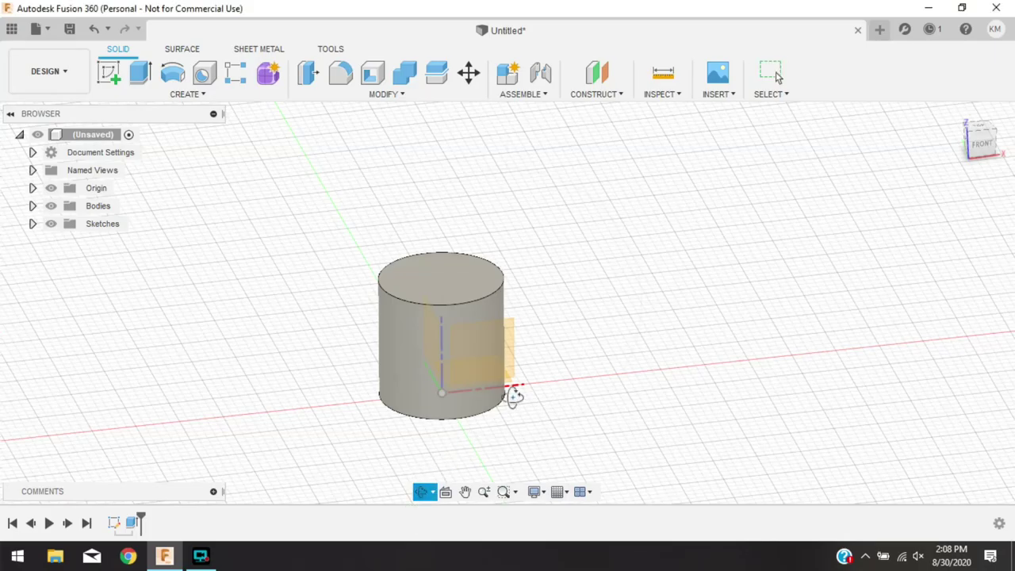
pyautogui.moveTo(526, 378); pyautogui.dragTo(541, 335)
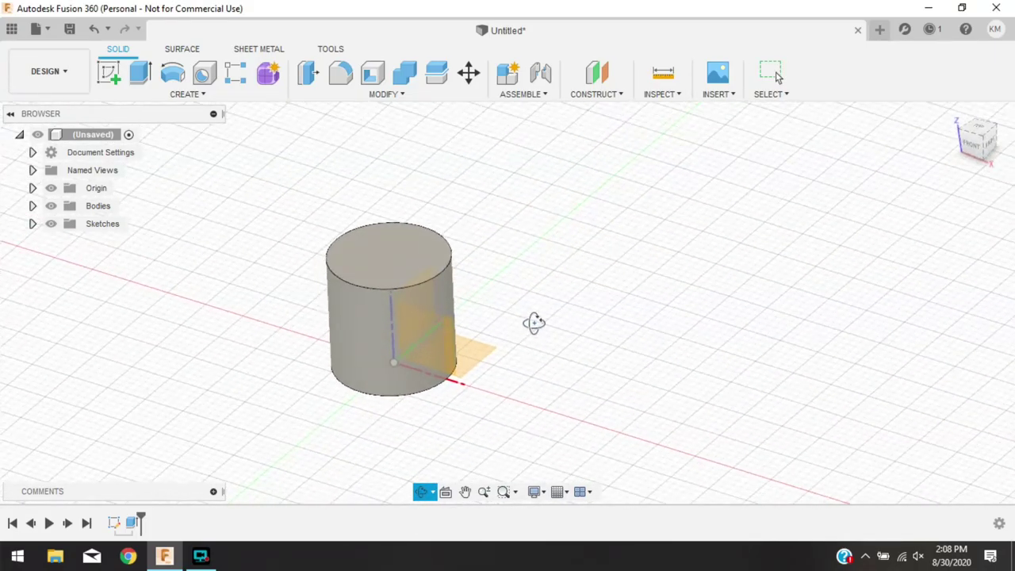
pyautogui.press('Escape')
pyautogui.moveTo(535, 299); pyautogui.dragTo(583, 320, button='middle')
pyautogui.scroll(1, 538, 303)
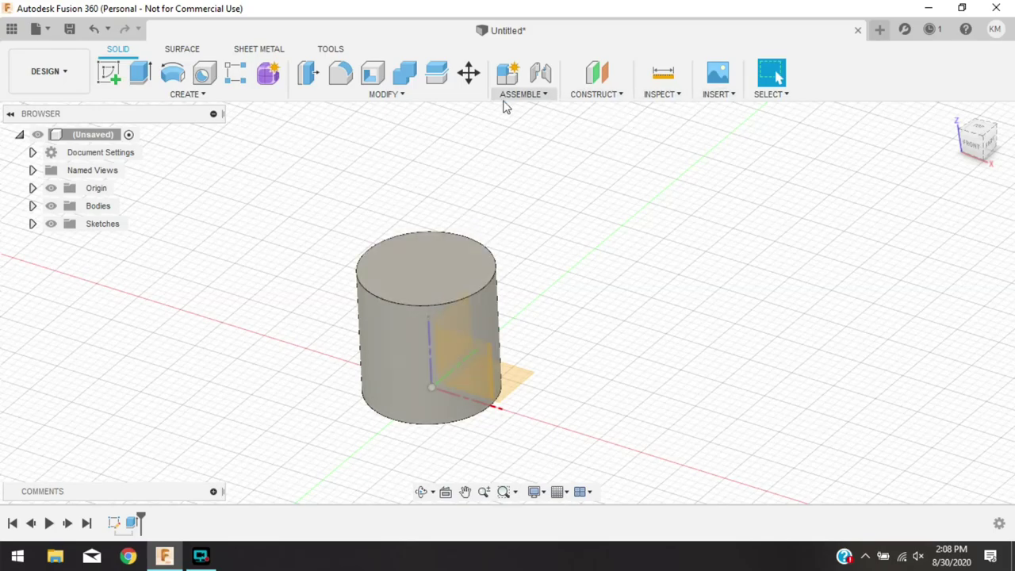
pyautogui.click(109, 72)
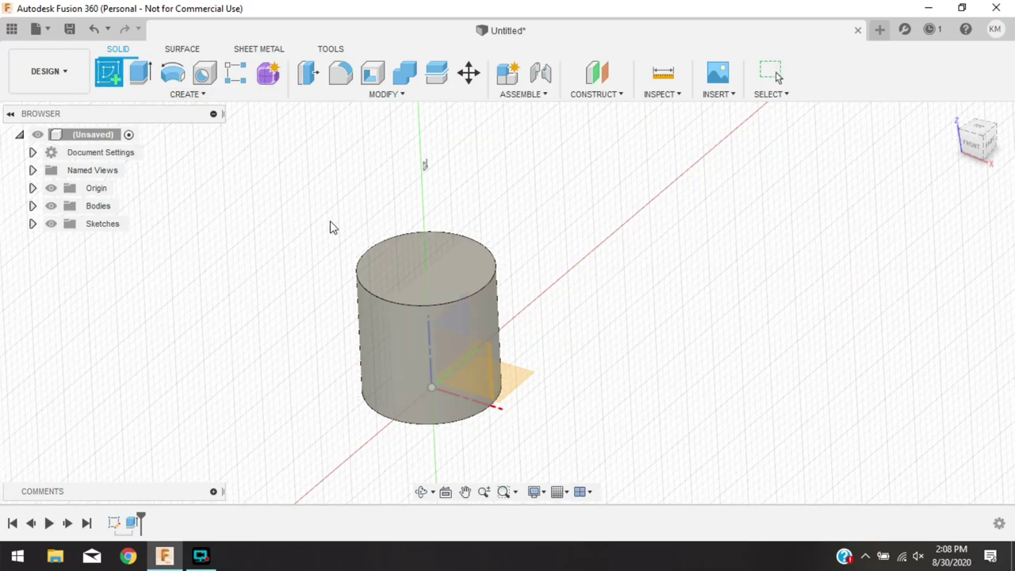
pyautogui.click(432, 265)
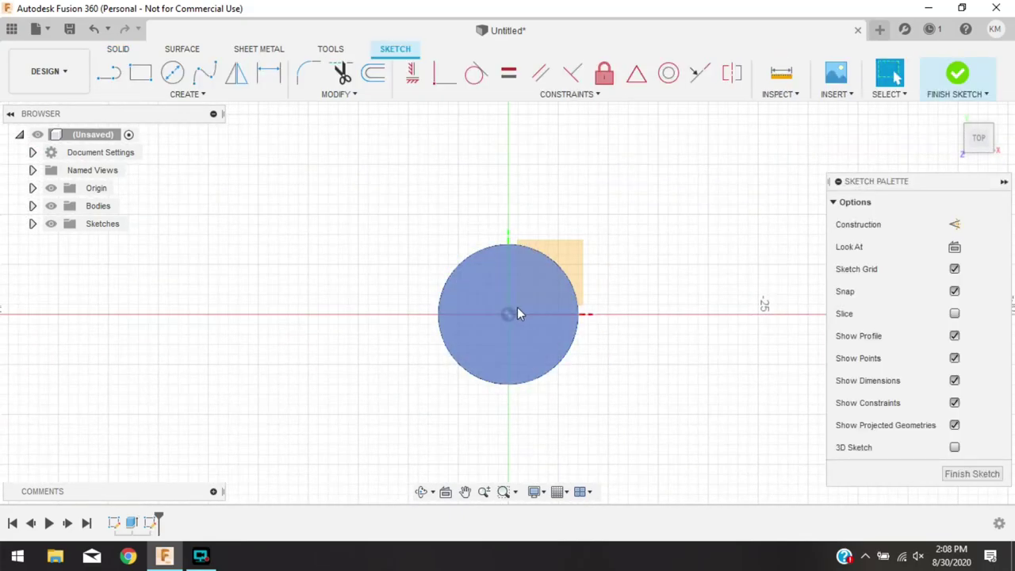
# Draw a 7 mm diameter circle centred on the cylinder's top face
pyautogui.scroll(2, 518, 313)
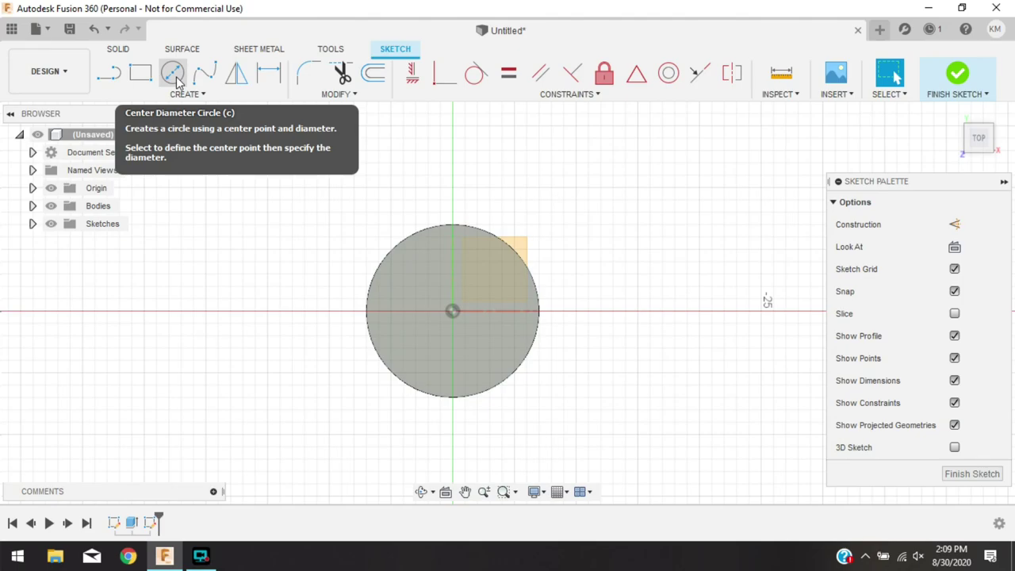
pyautogui.click(175, 78)
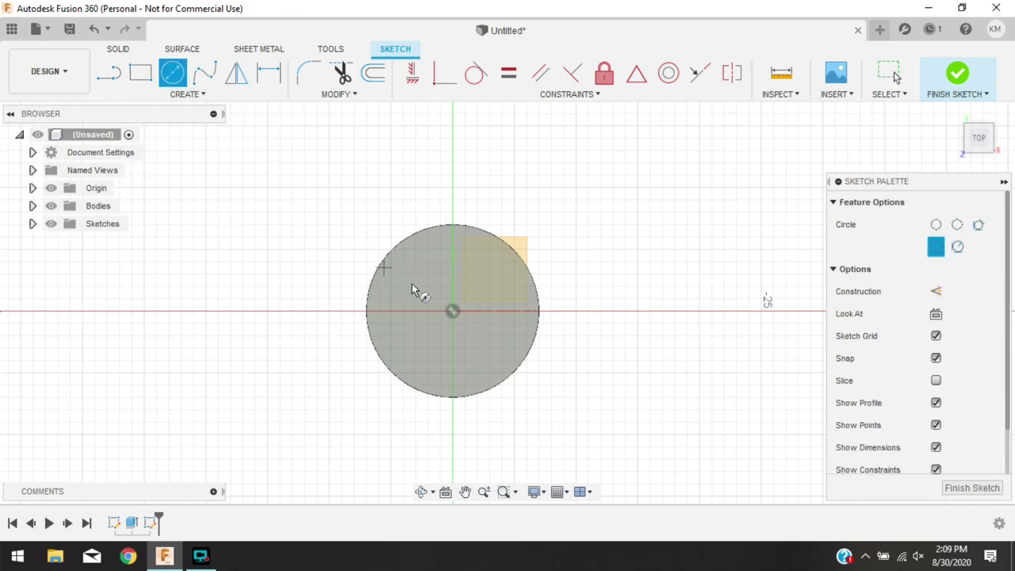
pyautogui.click(453, 310)
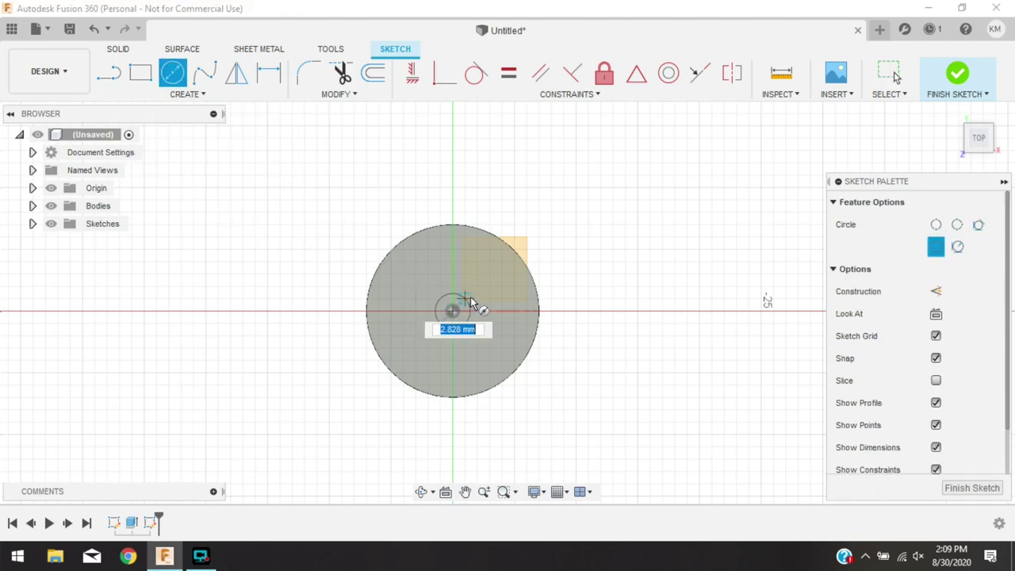
pyautogui.write('7')
pyautogui.press('Return')
pyautogui.press('Escape')
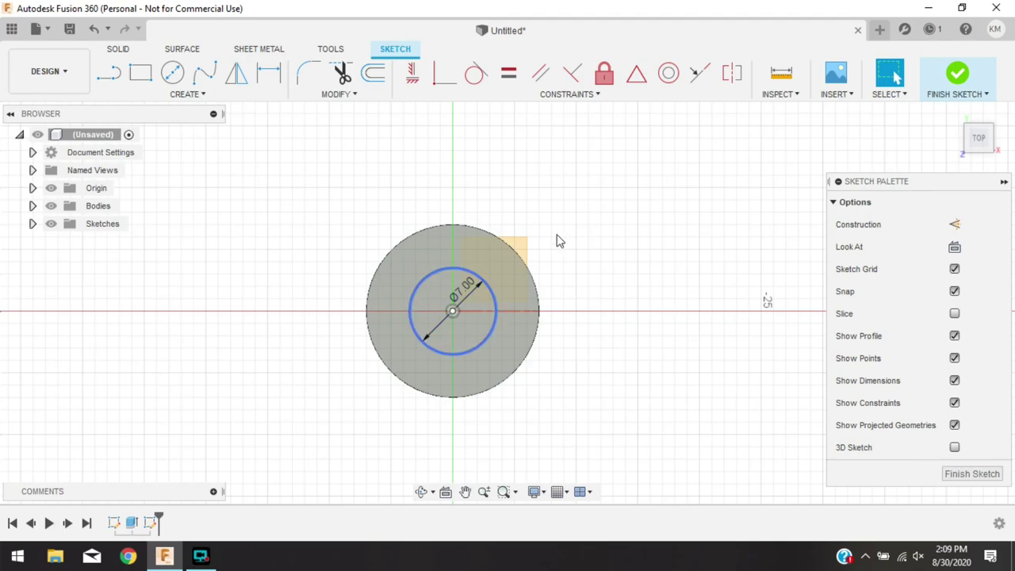
# Finish the sketch and extrude the inner circle 10 mm, mistakenly as a boss
pyautogui.click(958, 73)
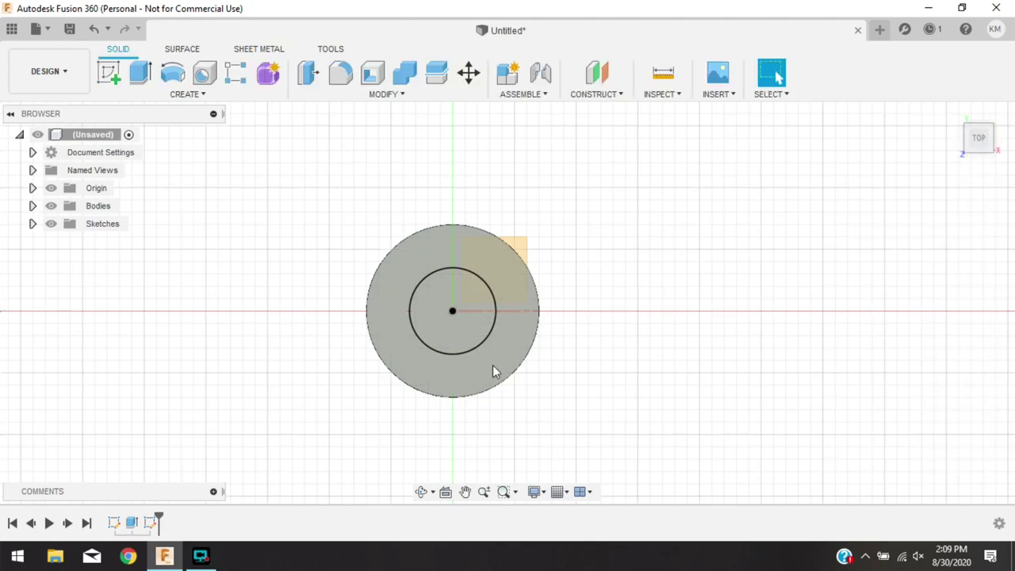
pyautogui.click(421, 492)
pyautogui.moveTo(494, 374); pyautogui.dragTo(544, 222)
pyautogui.press('Escape')
pyautogui.keyDown('shift'); pyautogui.moveTo(526, 246); pyautogui.dragTo(514, 218, button='middle'); pyautogui.keyUp('shift')
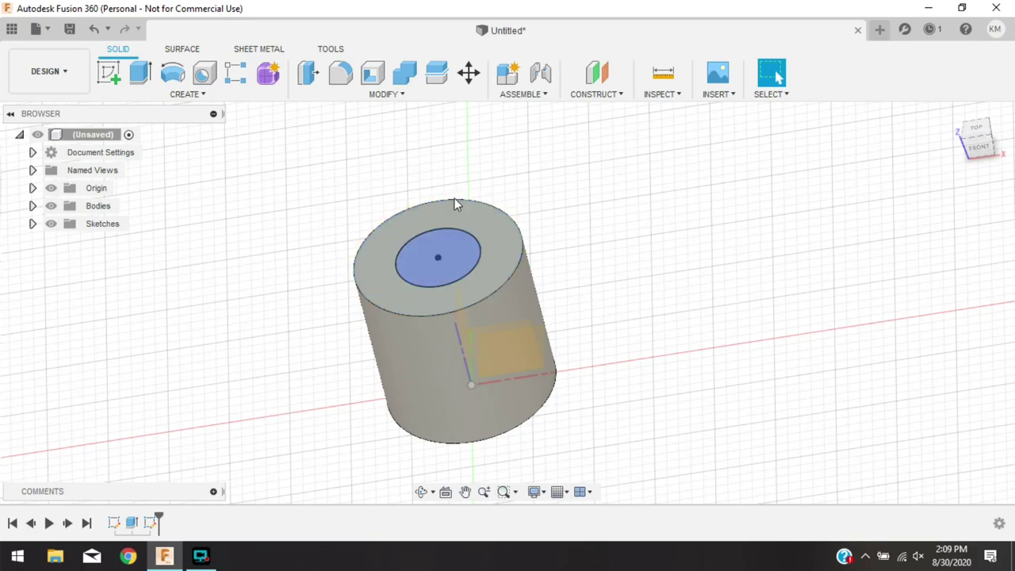
pyautogui.click(451, 256)
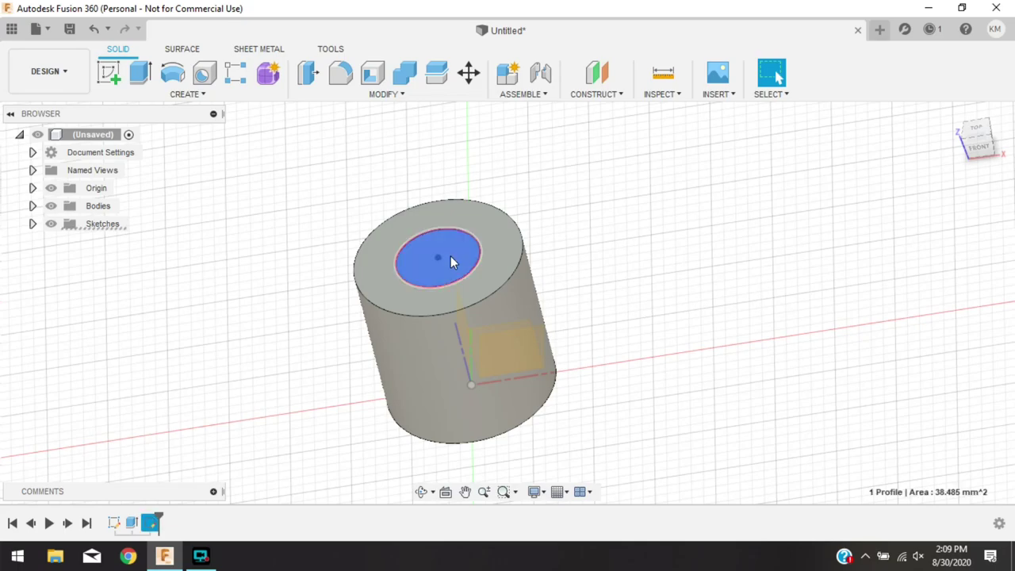
pyautogui.click(307, 73)
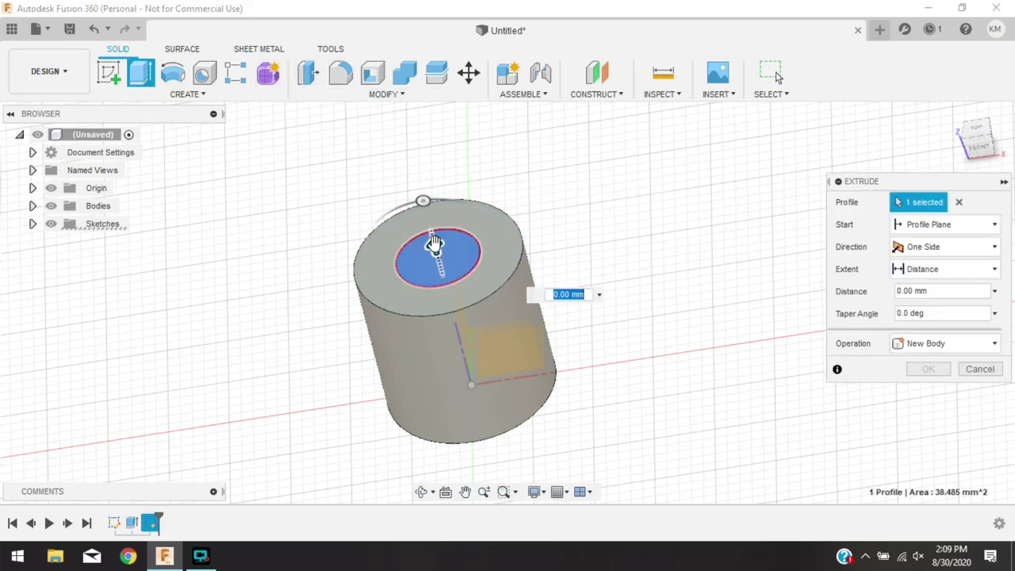
pyautogui.moveTo(433, 242); pyautogui.dragTo(461, 331)
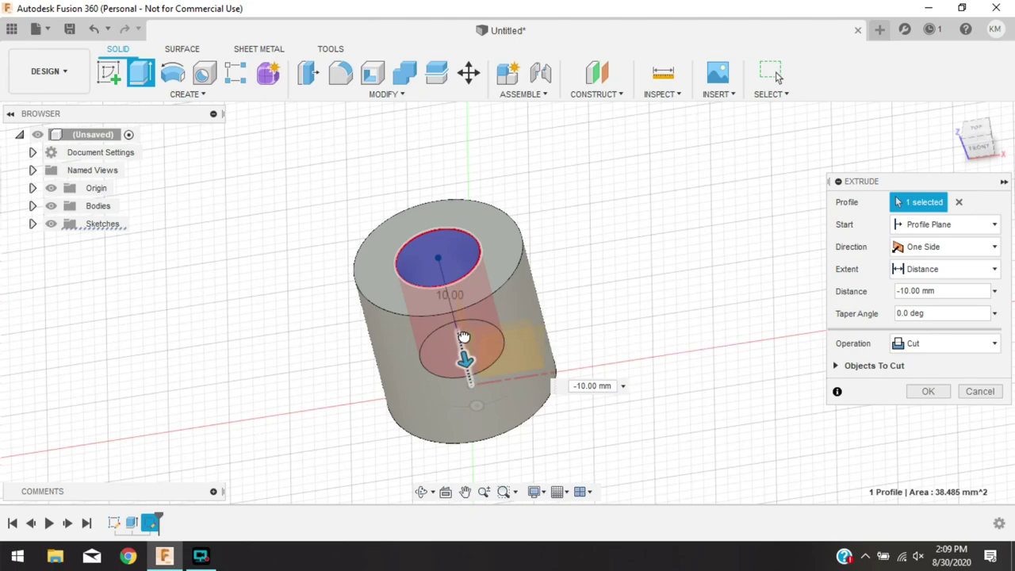
pyautogui.click(591, 386)
pyautogui.write('10.0')
pyautogui.press('Return')
pyautogui.press('Return')
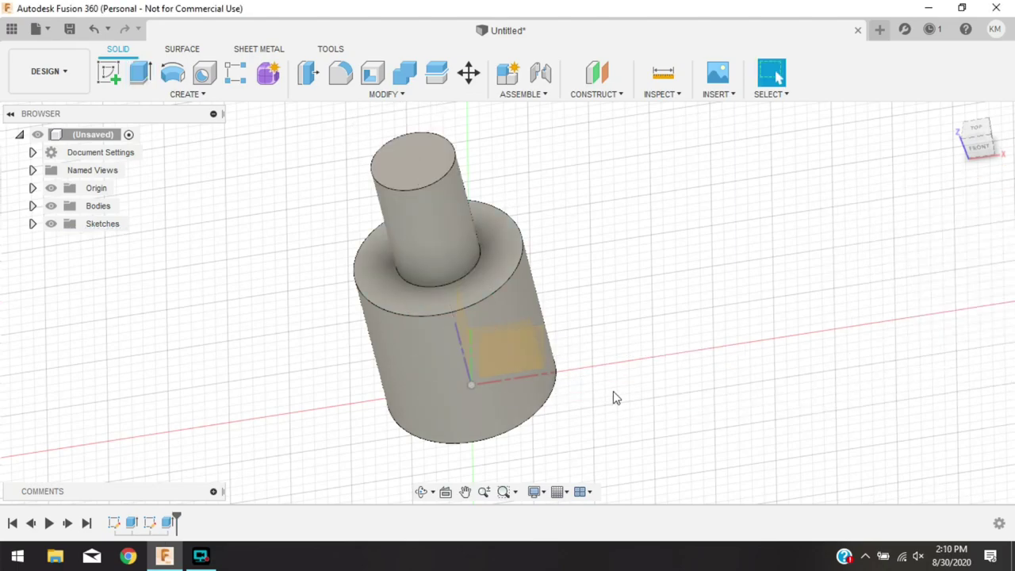
# Undo the boss and cut the 7 mm circle -10.6 mm down into the cylinder
pyautogui.click(95, 28)
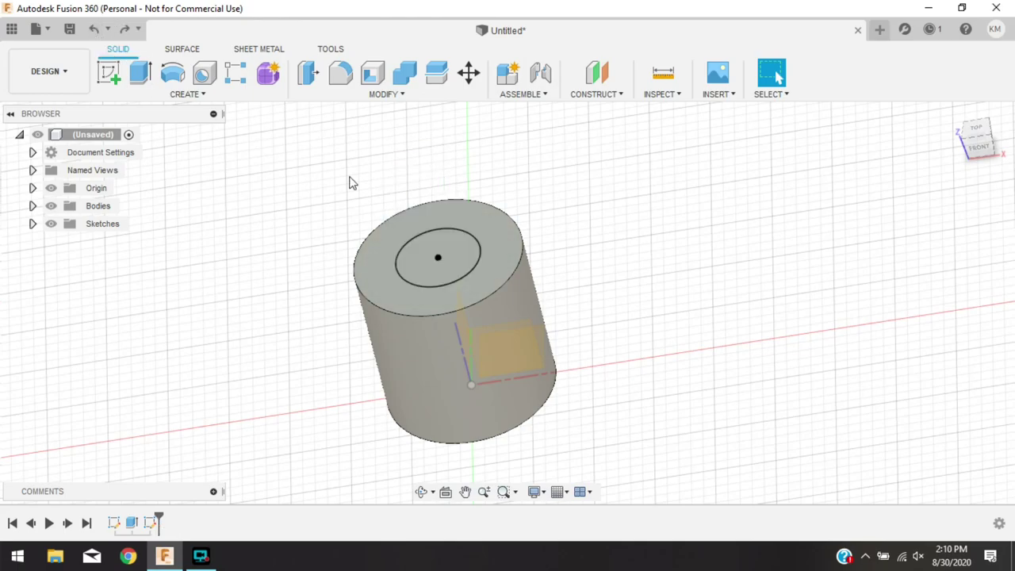
pyautogui.click(139, 73)
pyautogui.click(424, 278)
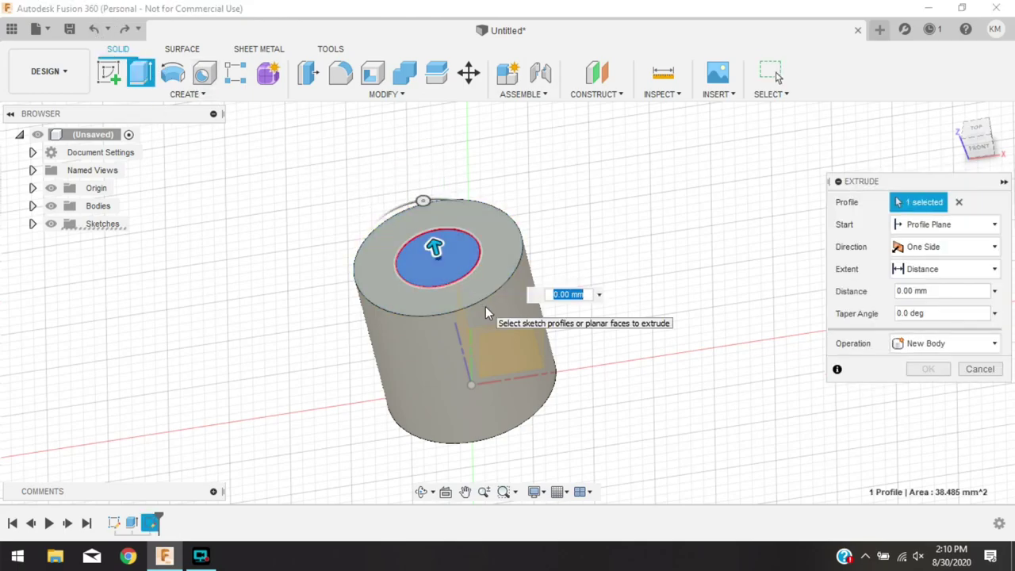
pyautogui.write('-10.6')
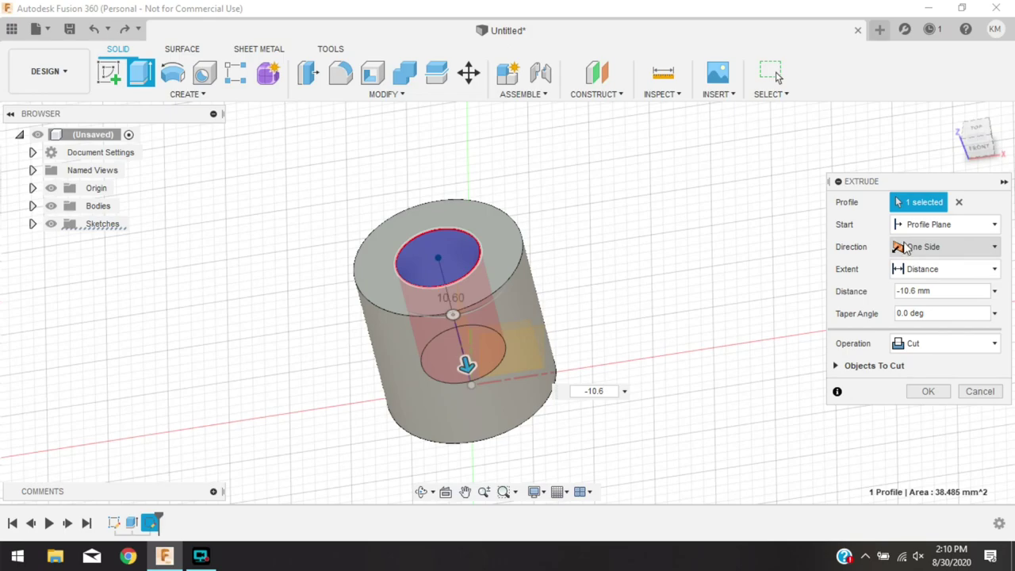
pyautogui.click(928, 391)
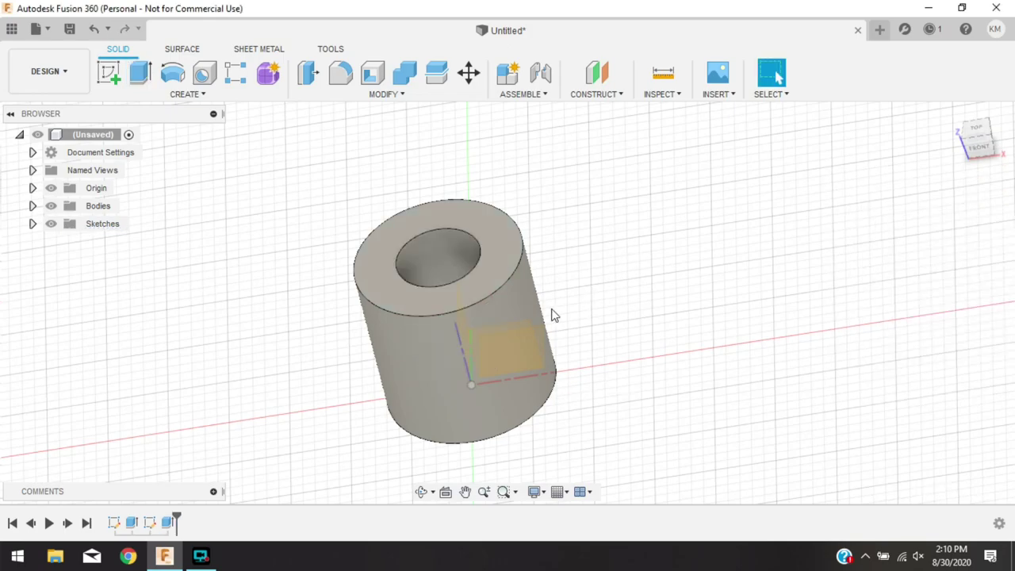
pyautogui.click(420, 491)
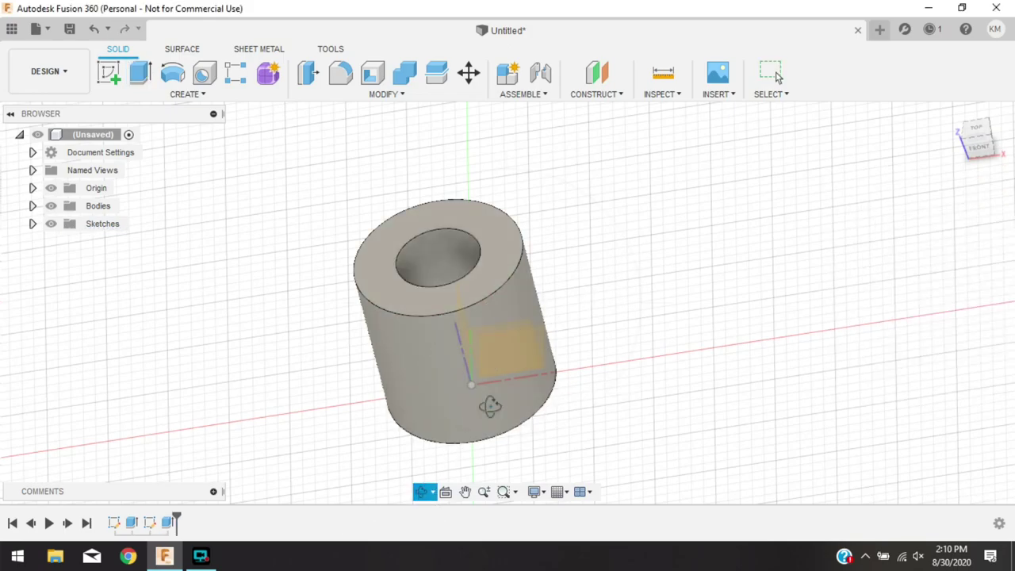
pyautogui.moveTo(499, 400); pyautogui.dragTo(591, 326)
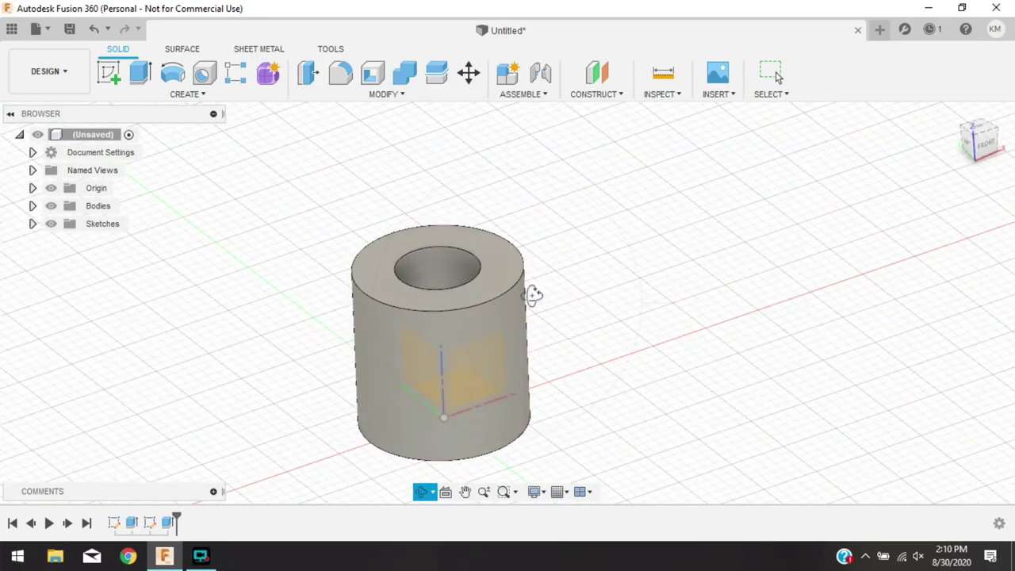
pyautogui.moveTo(538, 293)
pyautogui.mouseDown()
pyautogui.moveTo(580, 276)
pyautogui.moveTo(546, 279)
pyautogui.mouseUp()
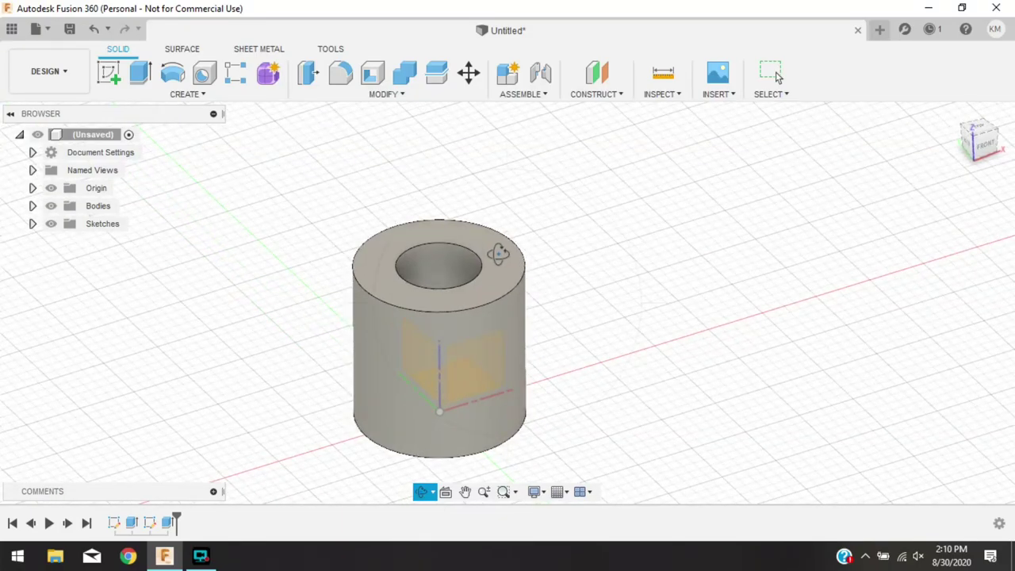
pyautogui.moveTo(503, 235)
pyautogui.mouseDown()
pyautogui.moveTo(490, 306)
pyautogui.moveTo(464, 311)
pyautogui.moveTo(472, 300)
pyautogui.moveTo(499, 301)
pyautogui.moveTo(503, 229)
pyautogui.mouseUp()
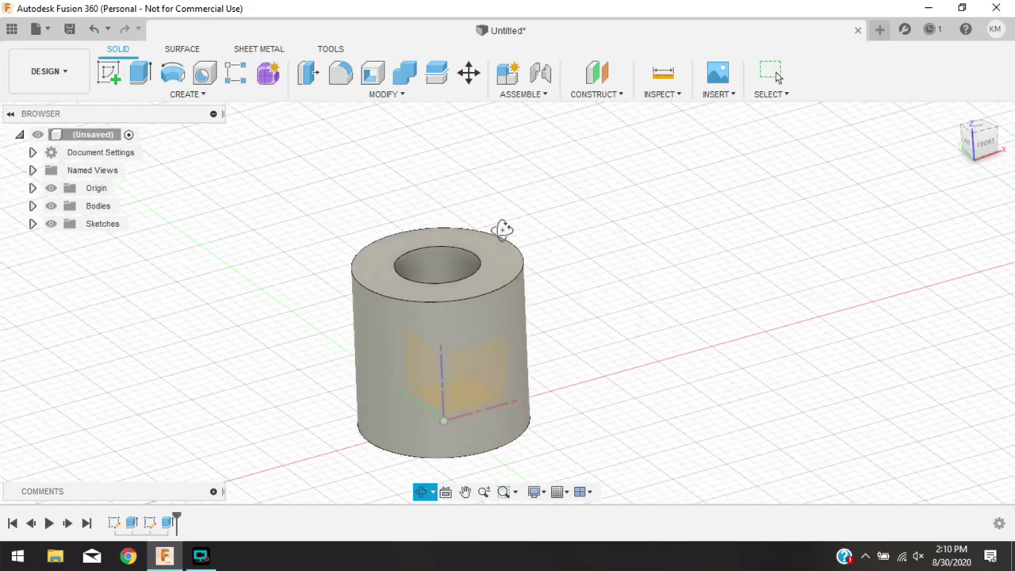
pyautogui.press('Escape')
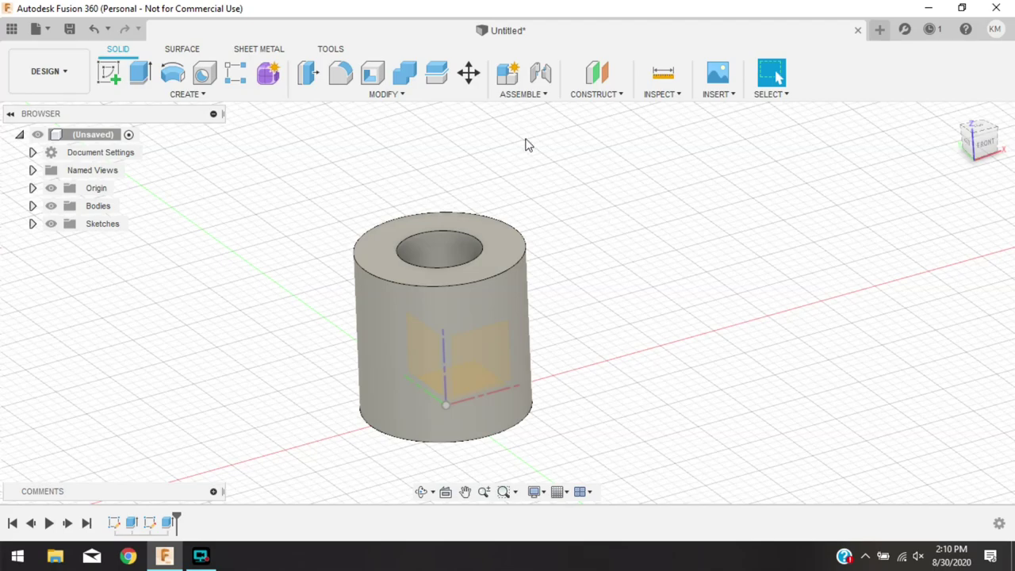
# Set up the 3D Print export for Body1 with Send to 3D Print Utility unchecked
pyautogui.click(329, 51)
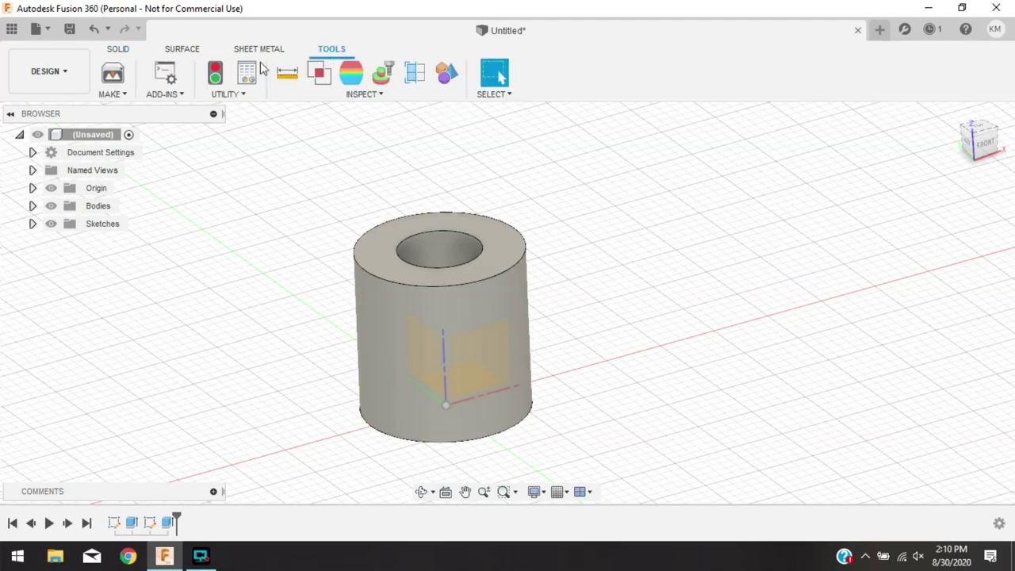
pyautogui.click(120, 95)
pyautogui.click(121, 112)
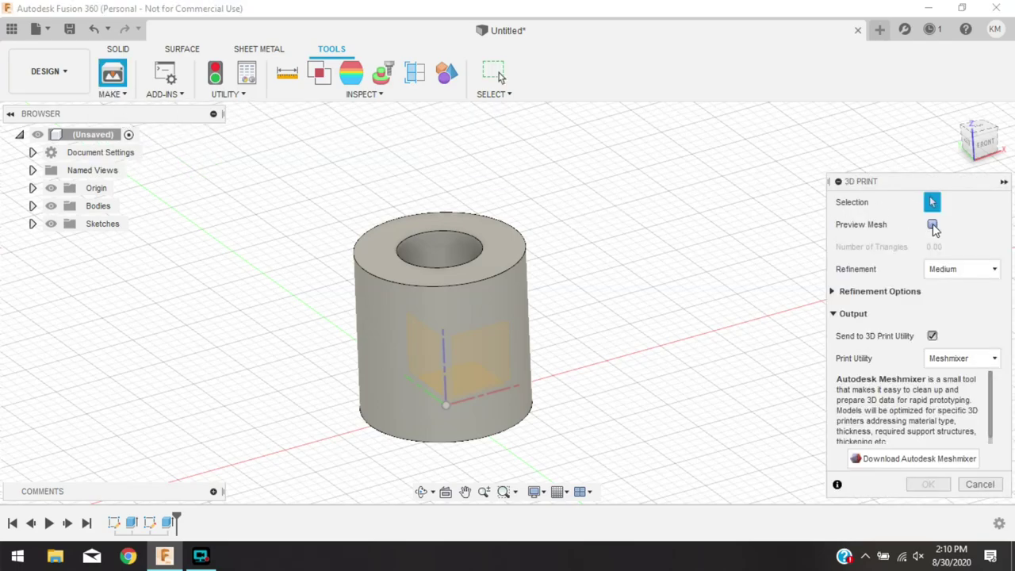
pyautogui.click(32, 206)
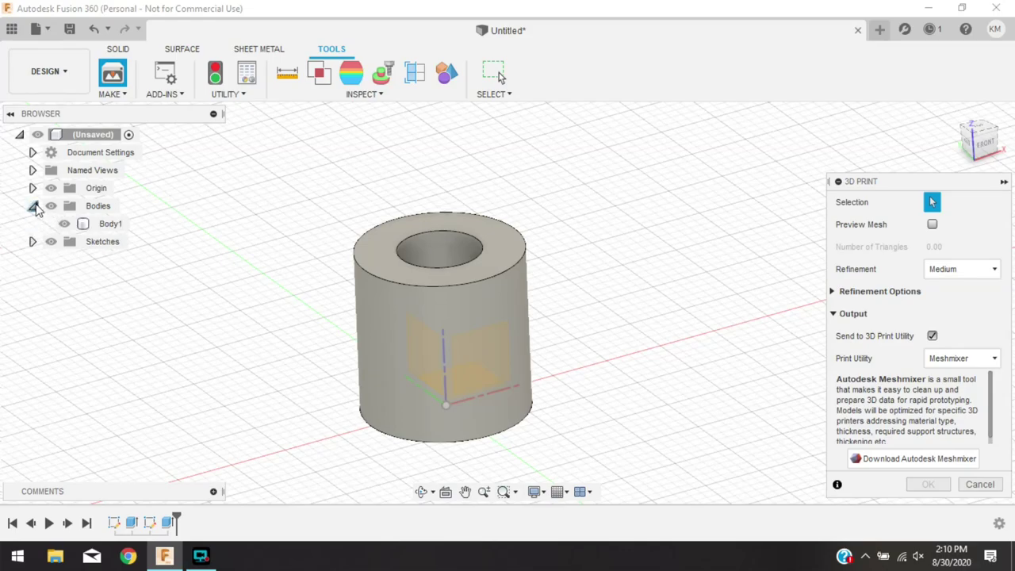
pyautogui.click(104, 222)
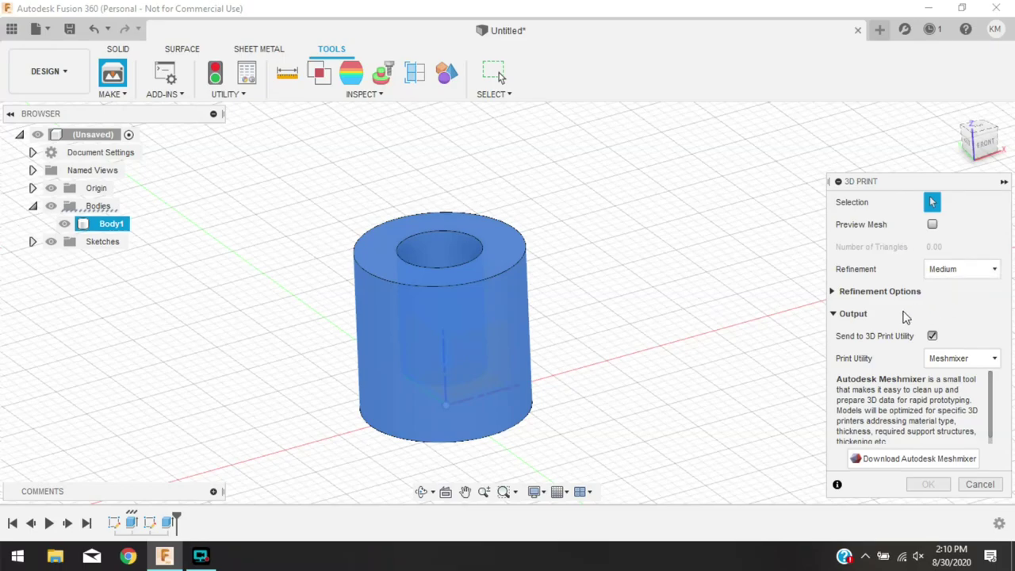
pyautogui.click(933, 336)
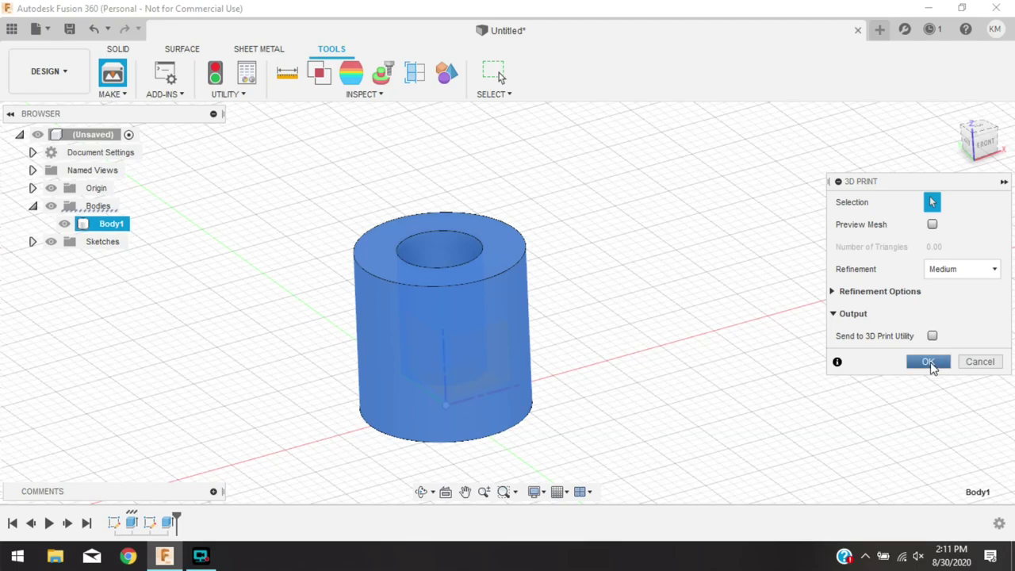
# Confirm the export and browse to the 3D Printing > Reloading folder
pyautogui.click(929, 362)
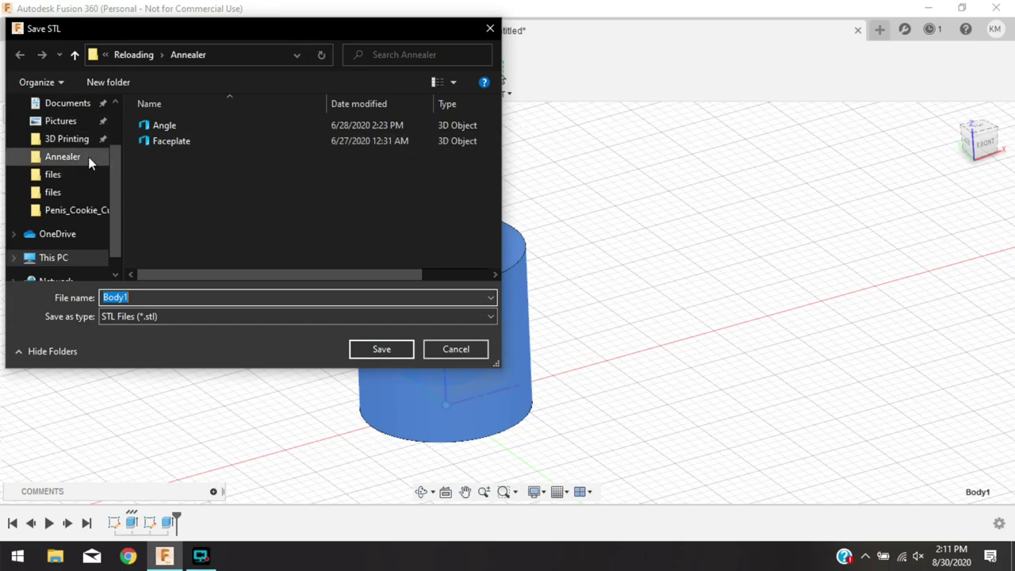
pyautogui.click(65, 139)
pyautogui.click(181, 158)
pyautogui.doubleClick(181, 157)
pyautogui.click(240, 172)
pyautogui.rightClick(242, 172)
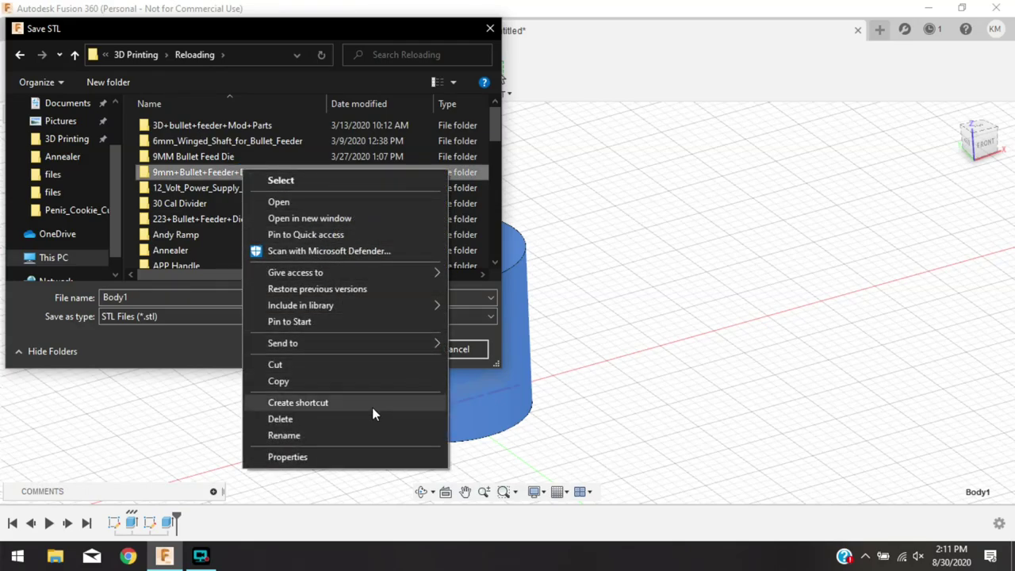
pyautogui.moveTo(338, 341)
pyautogui.rightClick(247, 111)
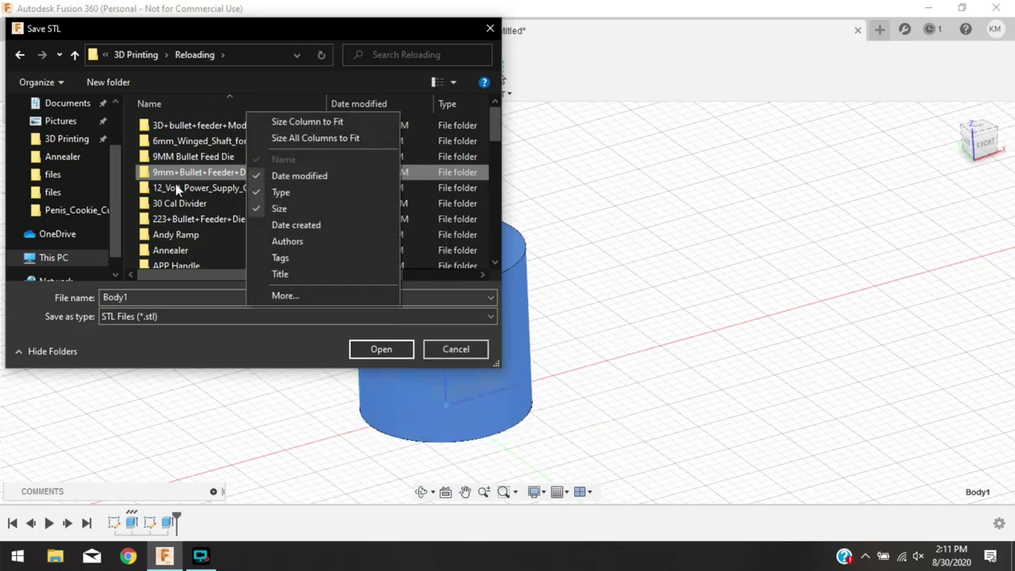
pyautogui.click(187, 205)
pyautogui.rightClick(188, 204)
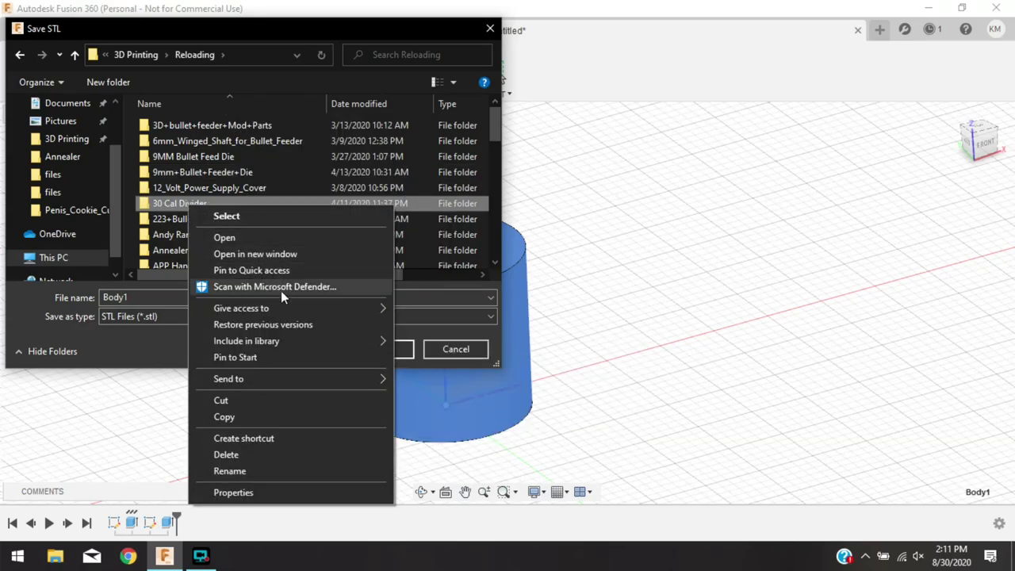
pyautogui.click(412, 285)
pyautogui.scroll(-10, 306, 204)
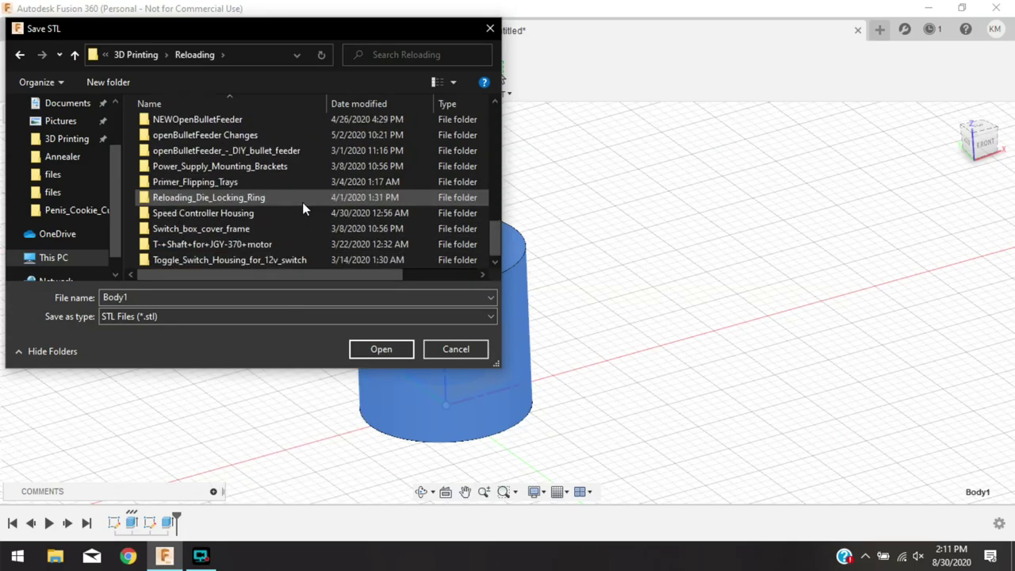
pyautogui.scroll(10, 298, 208)
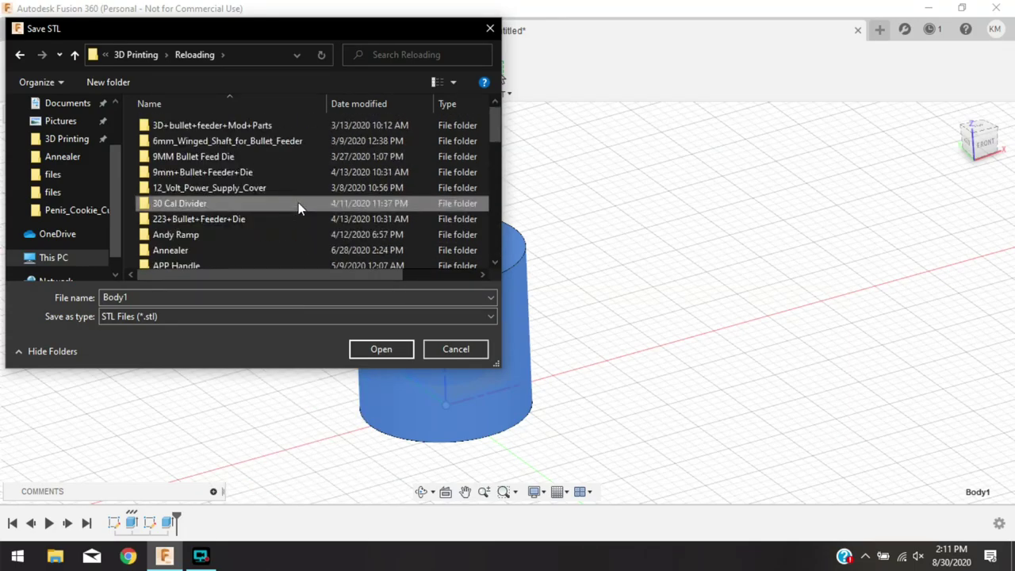
# Create and open a 'Top Punch Adapter' folder, naming the file TopPunchAdapter
pyautogui.click(96, 82)
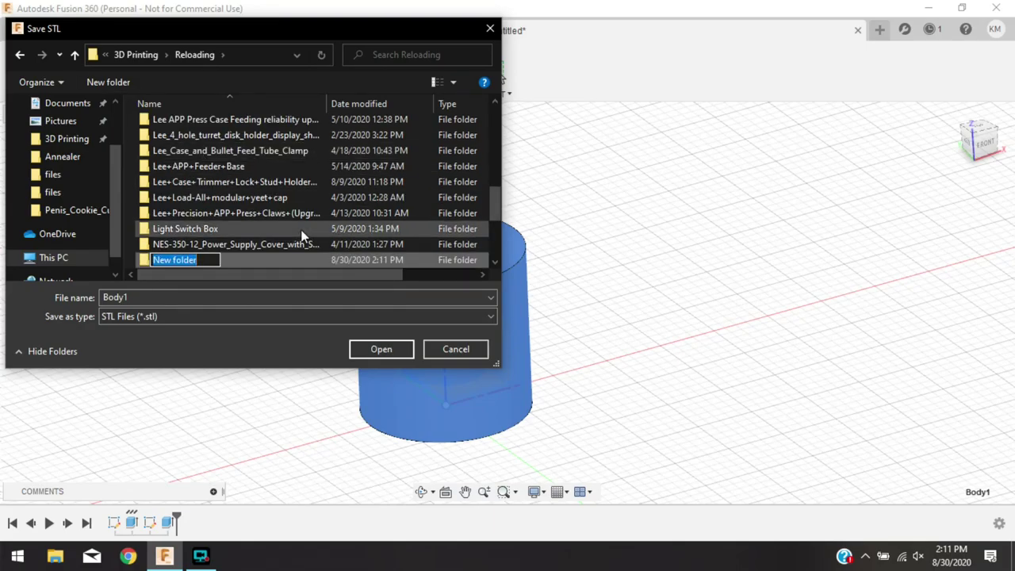
pyautogui.write('Top Pun')
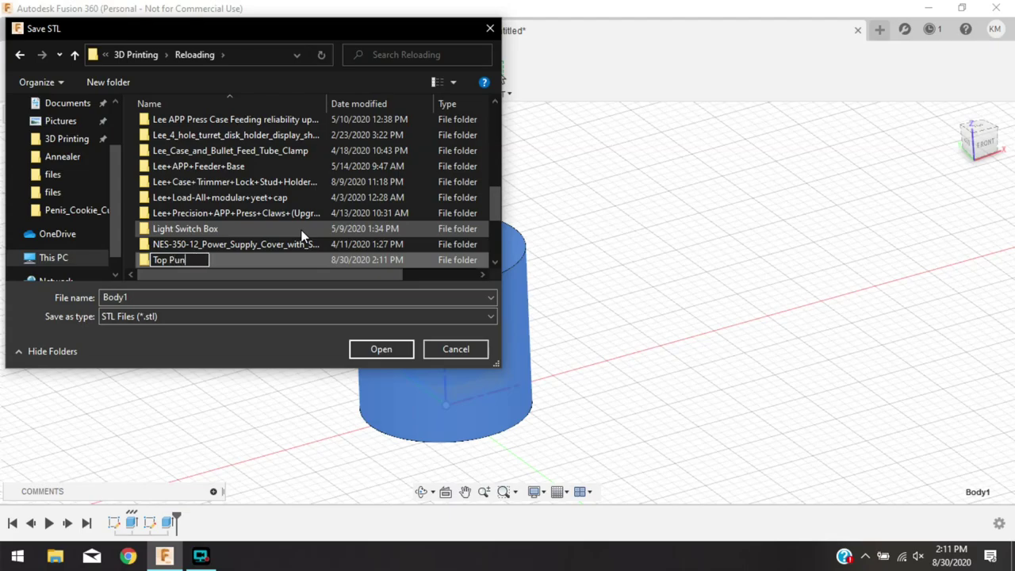
pyautogui.write('ch Adapter')
pyautogui.press('Return')
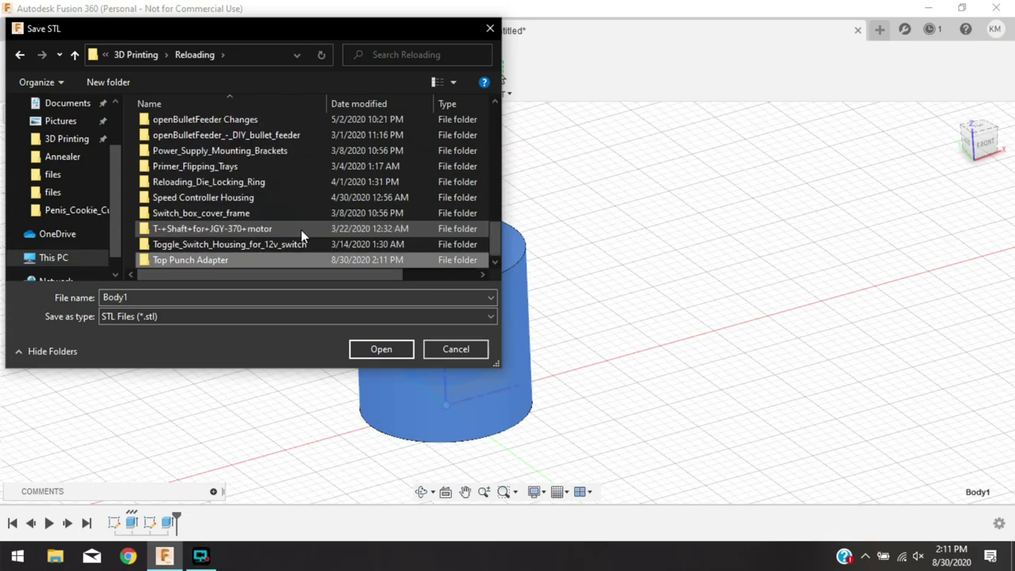
pyautogui.doubleClick(204, 258)
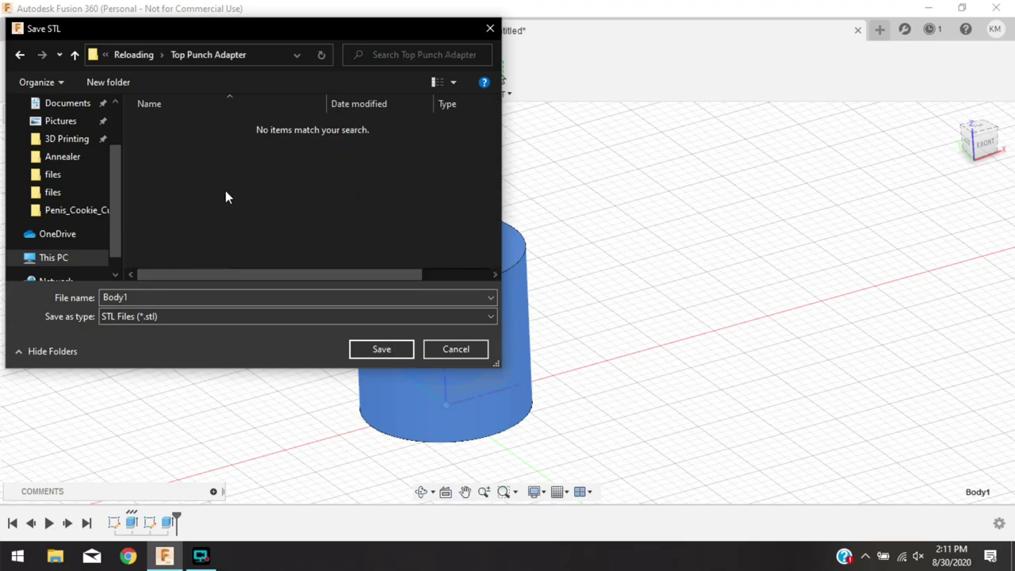
pyautogui.doubleClick(220, 298)
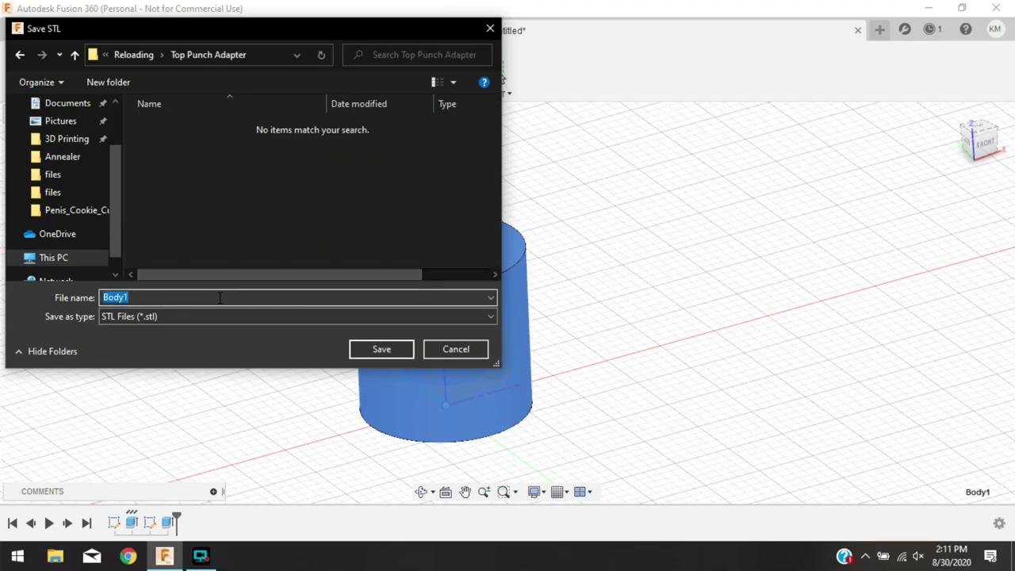
pyautogui.write('TopPunchAdapter')
# Save the TopPunchAdapter STL file
pyautogui.click(367, 352)
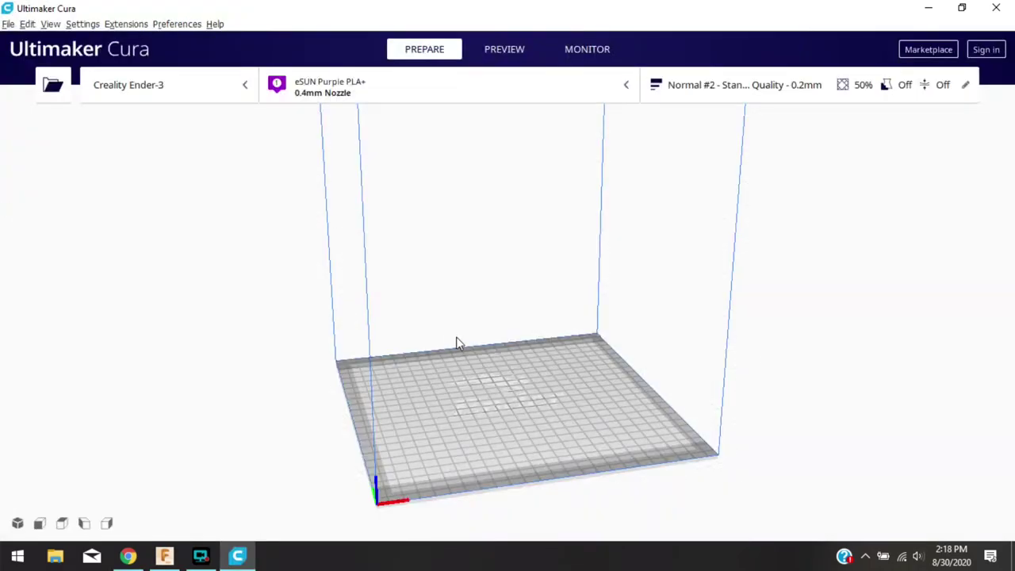
pyautogui.scroll(2, 494, 395)
pyautogui.scroll(-2, 494, 396)
pyautogui.scroll(1, 505, 389)
pyautogui.scroll(-1, 504, 385)
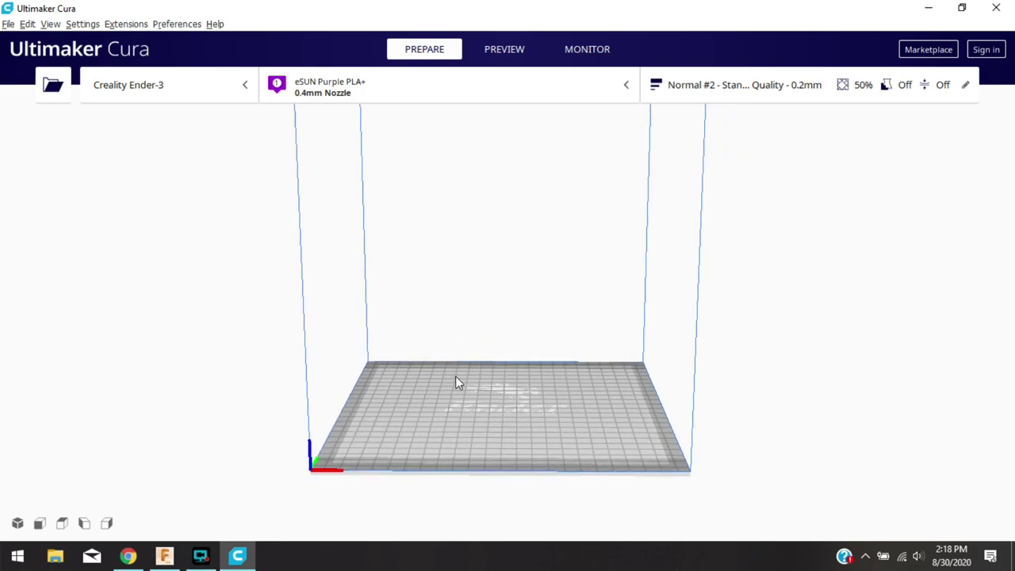
pyautogui.scroll(1, 458, 384)
# In Cura, load TopPunchAdapter from Reloading > Top Punch Adapter onto the build plate
pyautogui.click(8, 23)
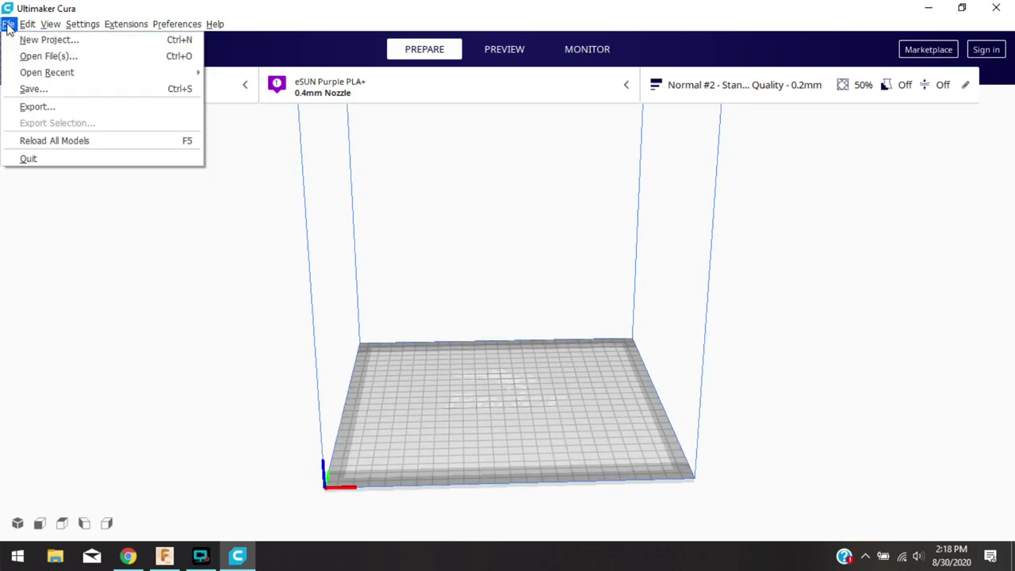
pyautogui.click(33, 56)
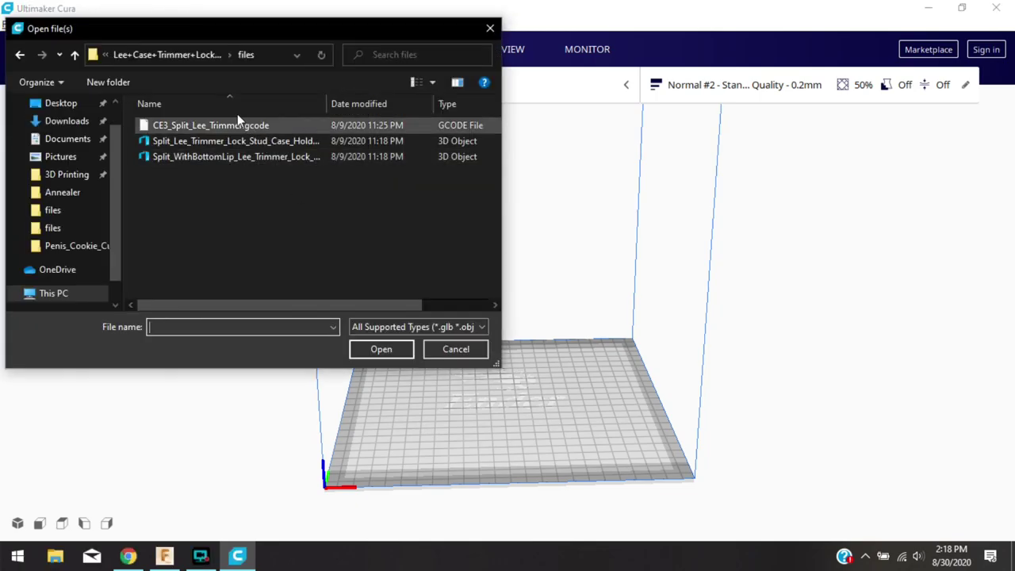
pyautogui.click(191, 55)
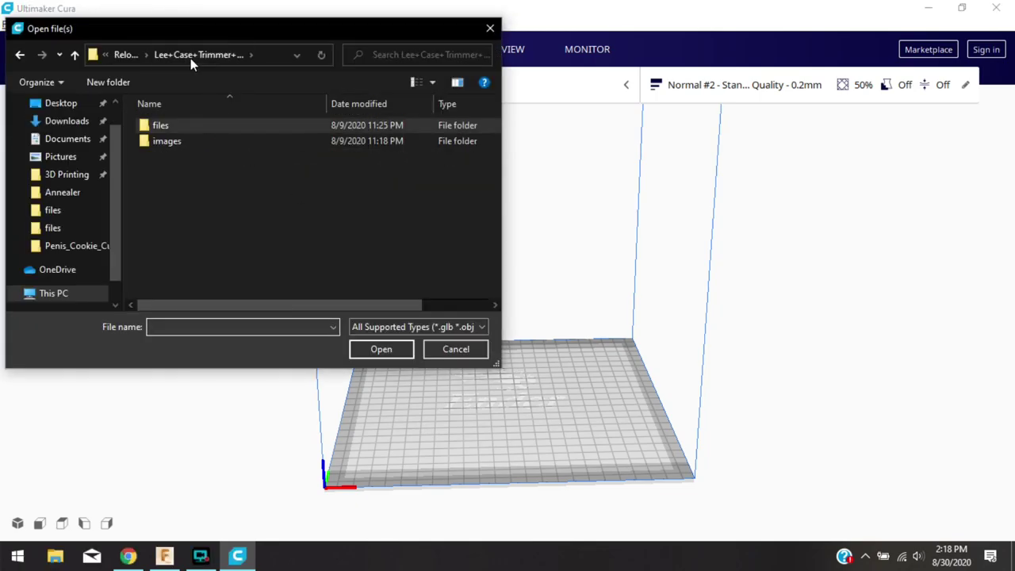
pyautogui.click(125, 55)
pyautogui.scroll(-3, 268, 251)
pyautogui.scroll(-2, 268, 250)
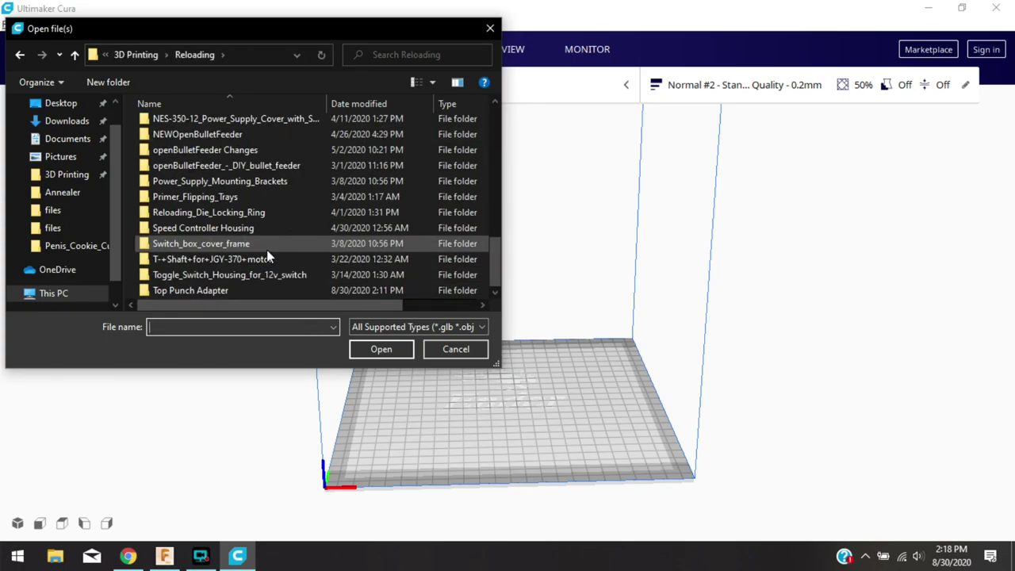
pyautogui.doubleClick(222, 290)
pyautogui.click(199, 127)
pyautogui.click(376, 349)
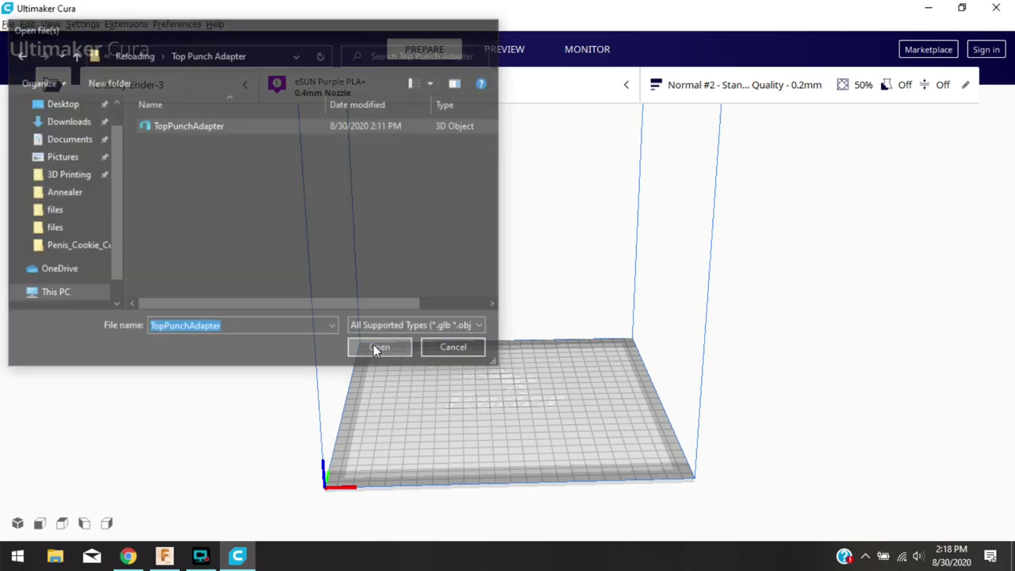
pyautogui.scroll(5, 505, 418)
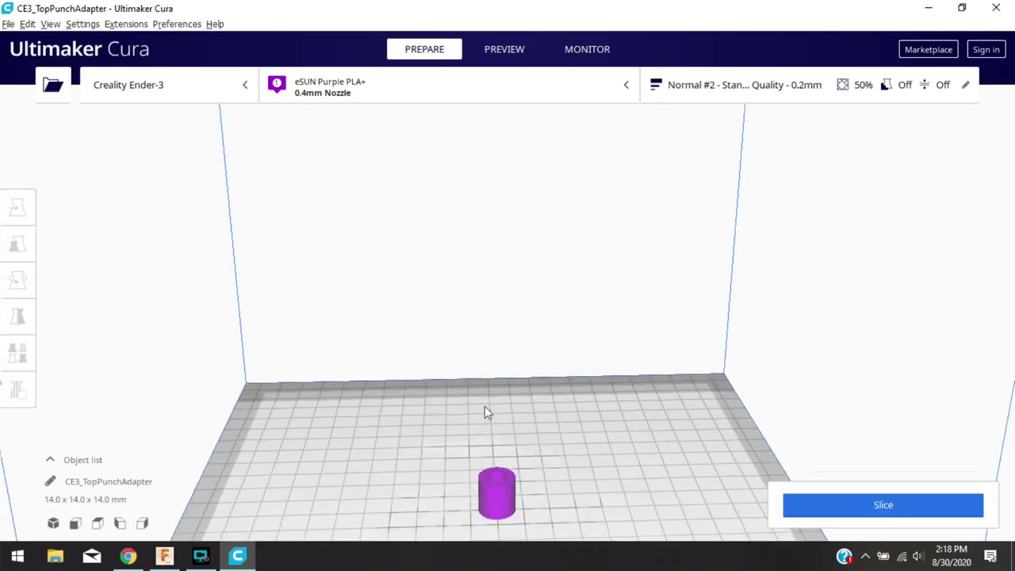
# Raise the infill from 50% to 100% in Cura's print settings
pyautogui.moveTo(482, 392); pyautogui.dragTo(511, 406, button='right')
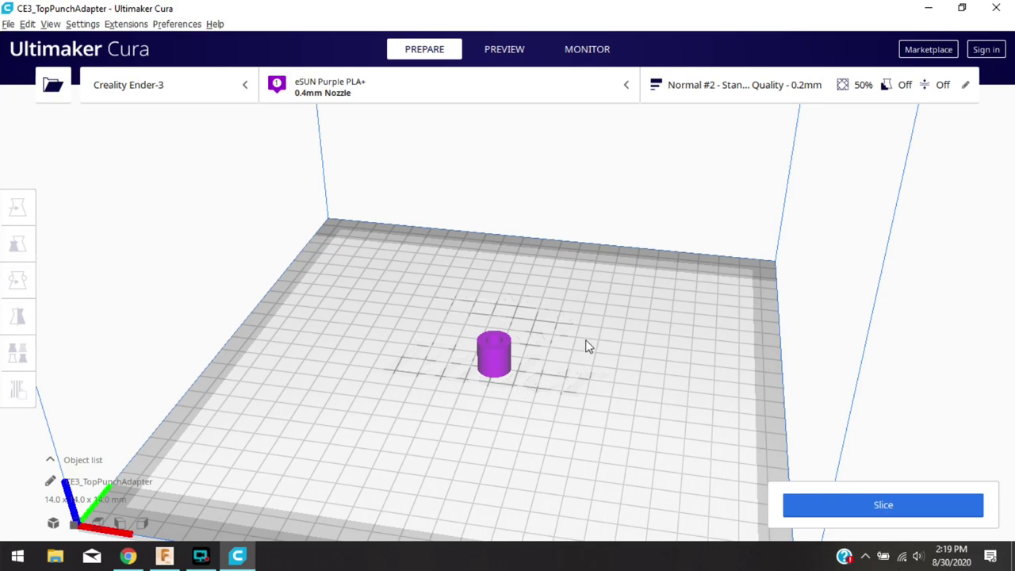
pyautogui.click(837, 89)
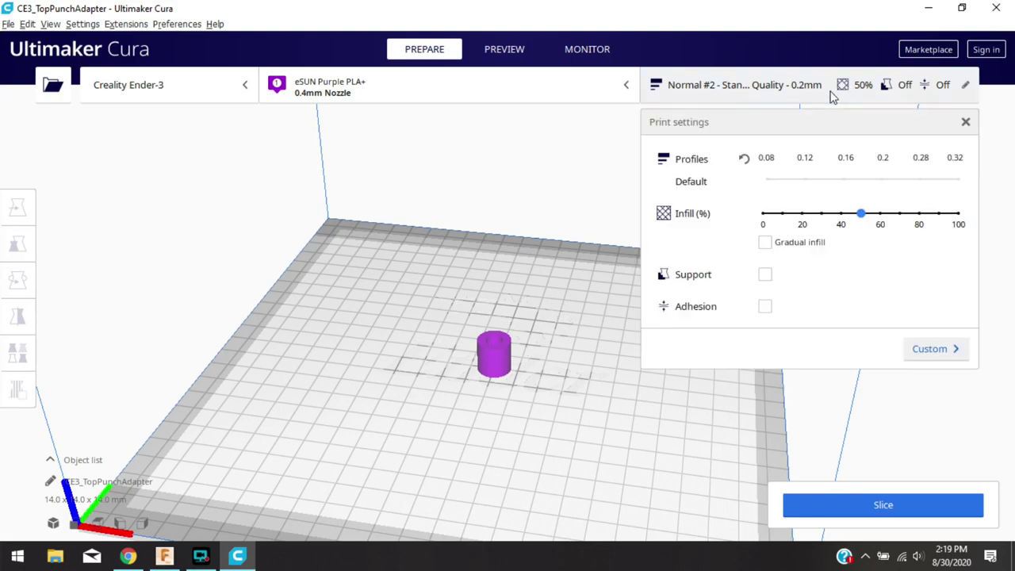
pyautogui.moveTo(861, 214); pyautogui.dragTo(881, 214)
pyautogui.moveTo(978, 213); pyautogui.dragTo(974, 222)
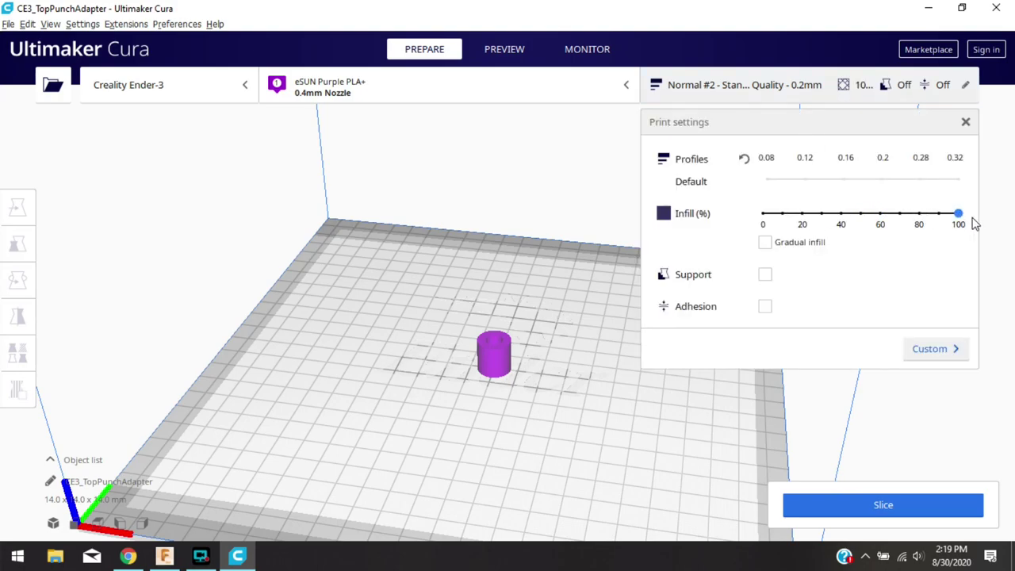
pyautogui.click(966, 124)
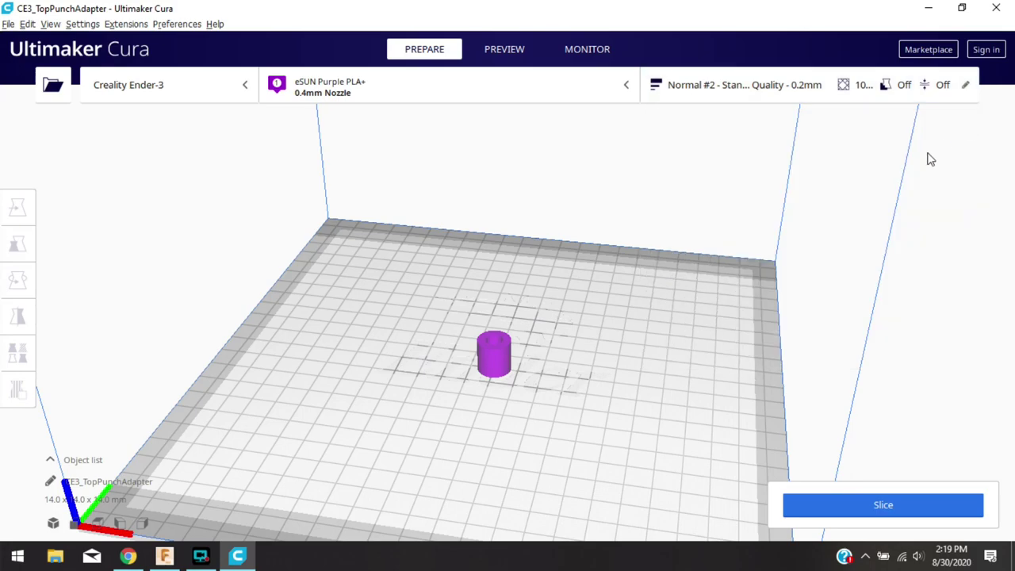
# Slice the adapter for printing
pyautogui.moveTo(648, 415); pyautogui.dragTo(535, 376, button='right')
pyautogui.scroll(5, 472, 276)
pyautogui.moveTo(473, 276); pyautogui.dragTo(597, 348, button='right')
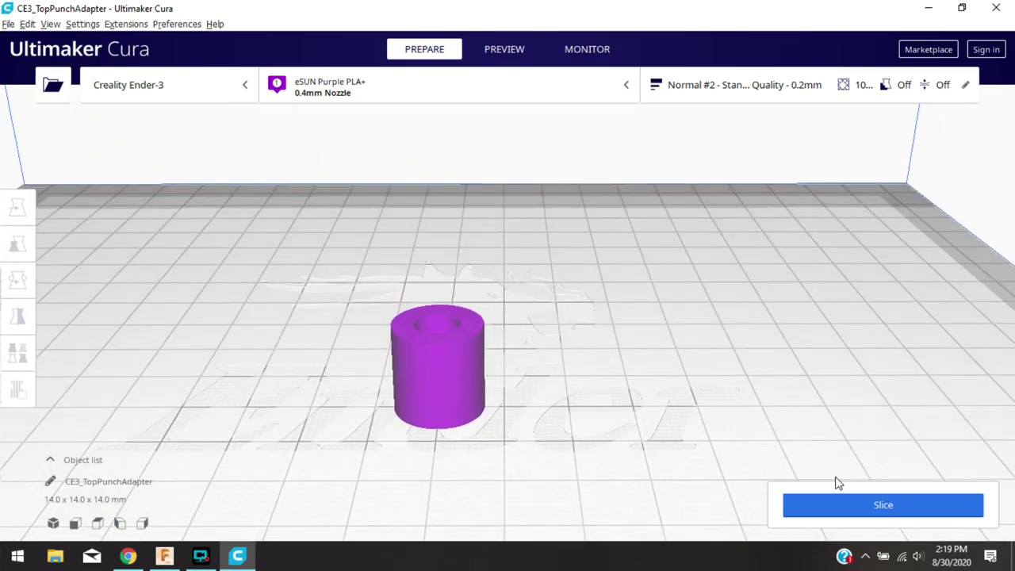
pyautogui.click(862, 506)
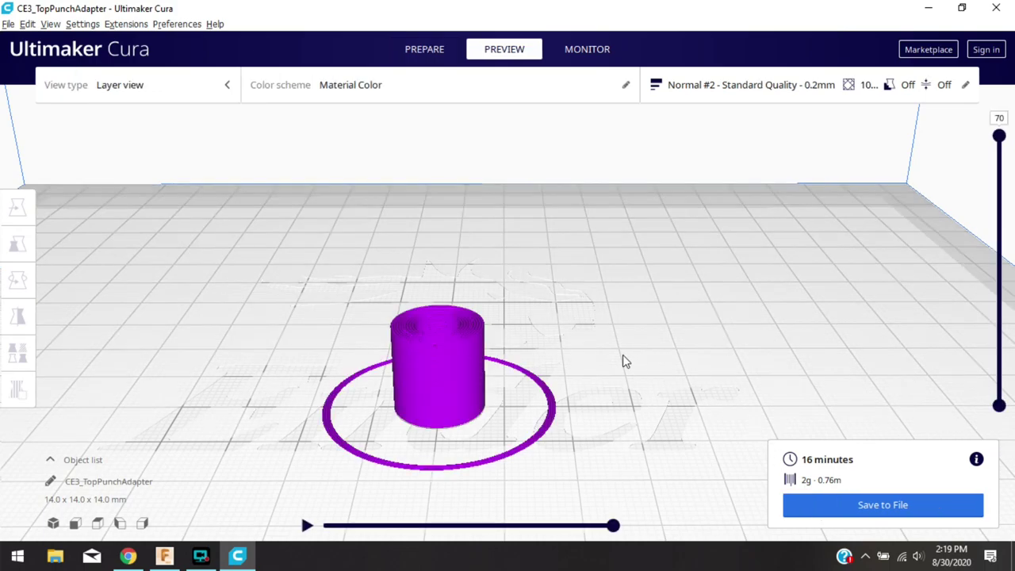
# Inspect the sliced adapter's layers, cutting back to layer 49, and review the 16-minute, 2g estimate
pyautogui.moveTo(567, 376); pyautogui.dragTo(613, 359, button='middle')
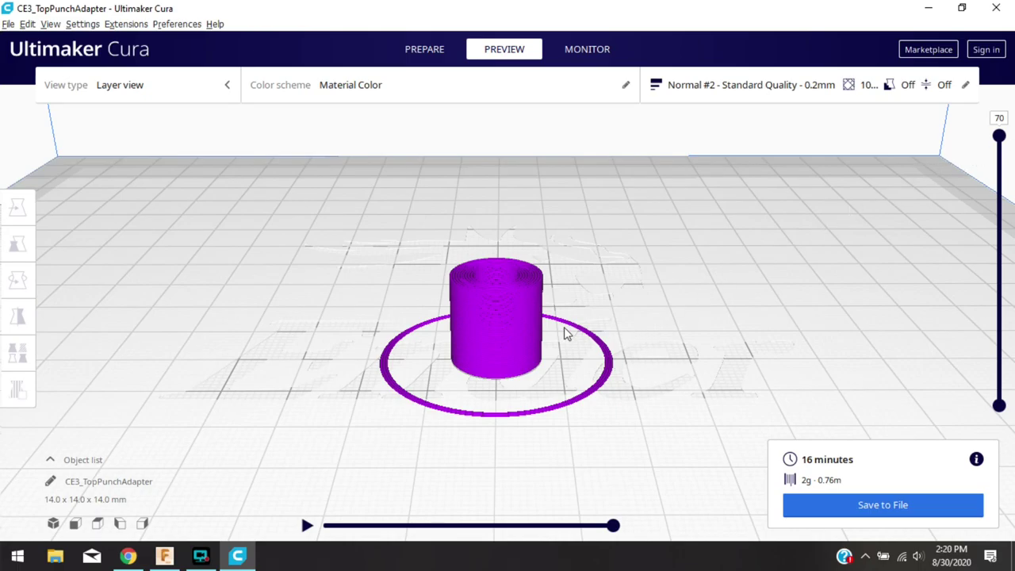
pyautogui.scroll(10, 558, 331)
pyautogui.moveTo(539, 314); pyautogui.dragTo(555, 301, button='middle')
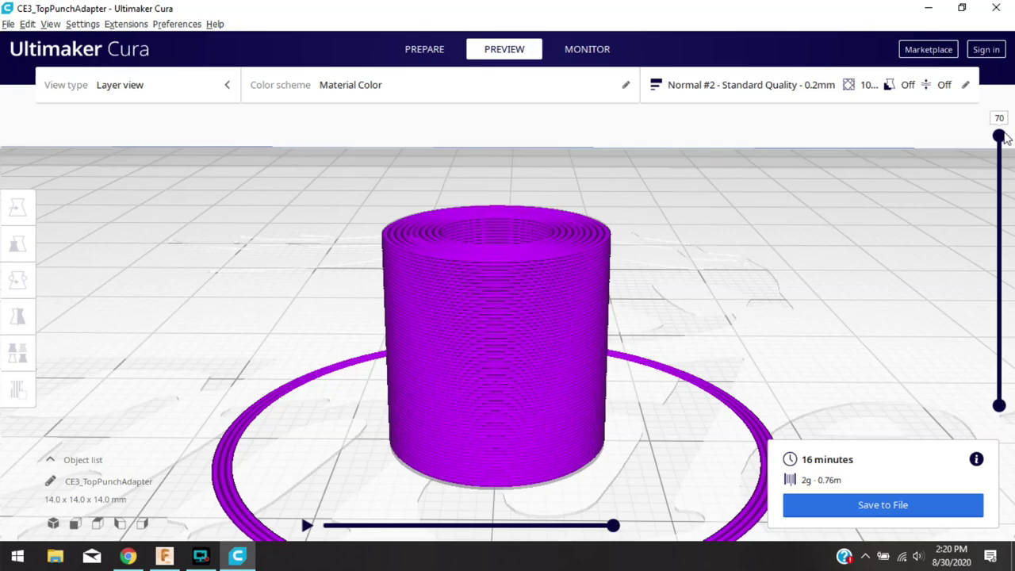
pyautogui.moveTo(1000, 139)
pyautogui.mouseDown()
pyautogui.moveTo(974, 399)
pyautogui.moveTo(991, 300)
pyautogui.moveTo(992, 143)
pyautogui.moveTo(962, 397)
pyautogui.moveTo(973, 403)
pyautogui.moveTo(1009, 229)
pyautogui.moveTo(1001, 134)
pyautogui.mouseUp()
pyautogui.scroll(-1, 889, 181)
pyautogui.scroll(-5, 885, 176)
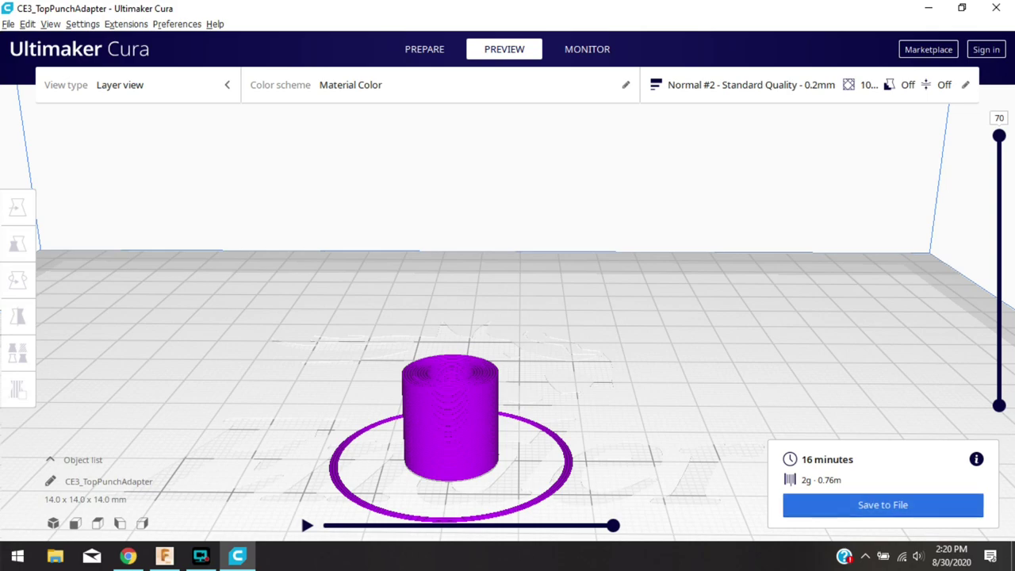
pyautogui.click(200, 556)
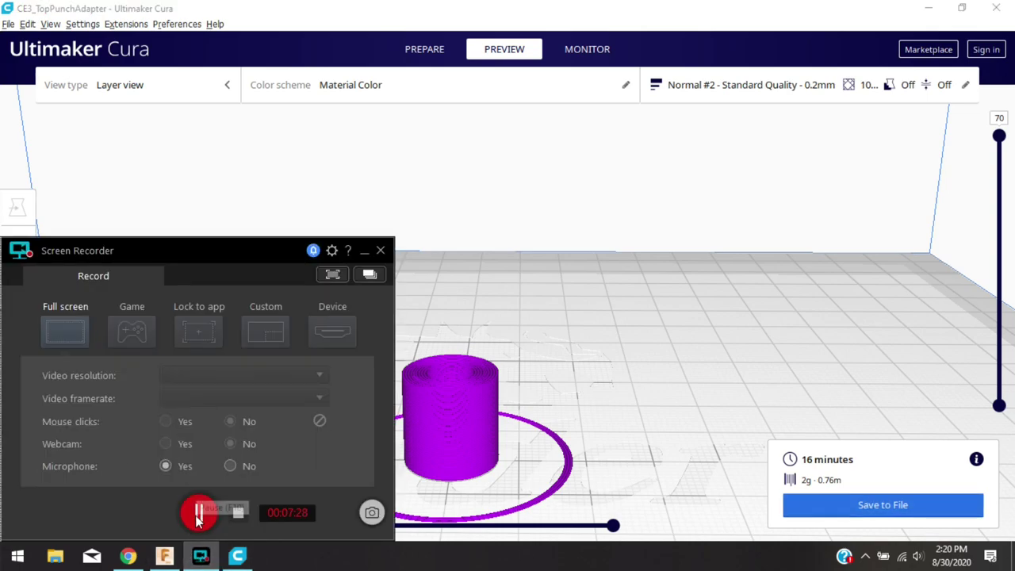
# Switch to the phone's OctoPrint Status page showing the printer connected and Operational
pyautogui.click(198, 514)
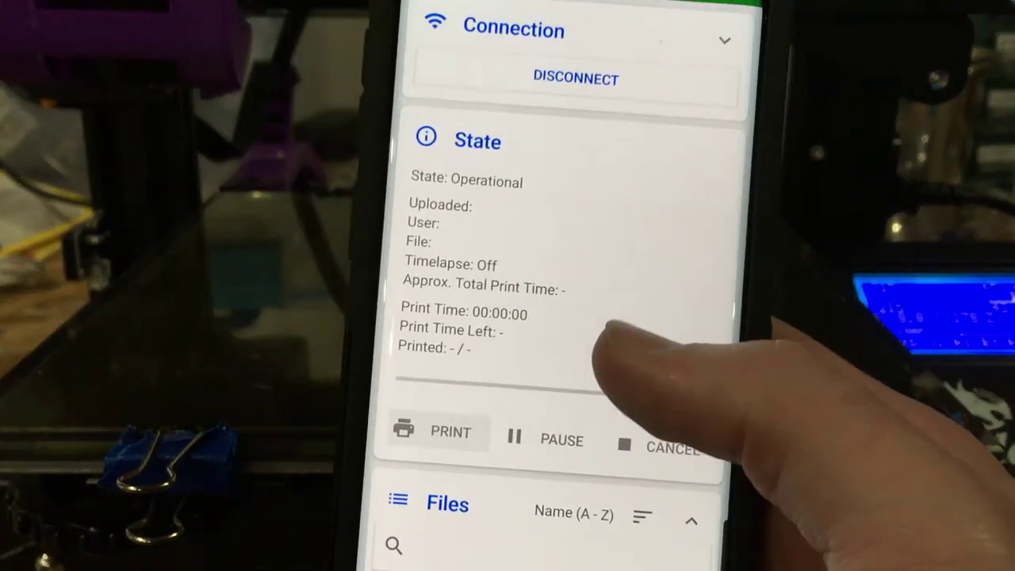
# Scroll through the OctoPrint Files list, then reopen the app's printer Status page
pyautogui.scroll(-10, 548, 317)
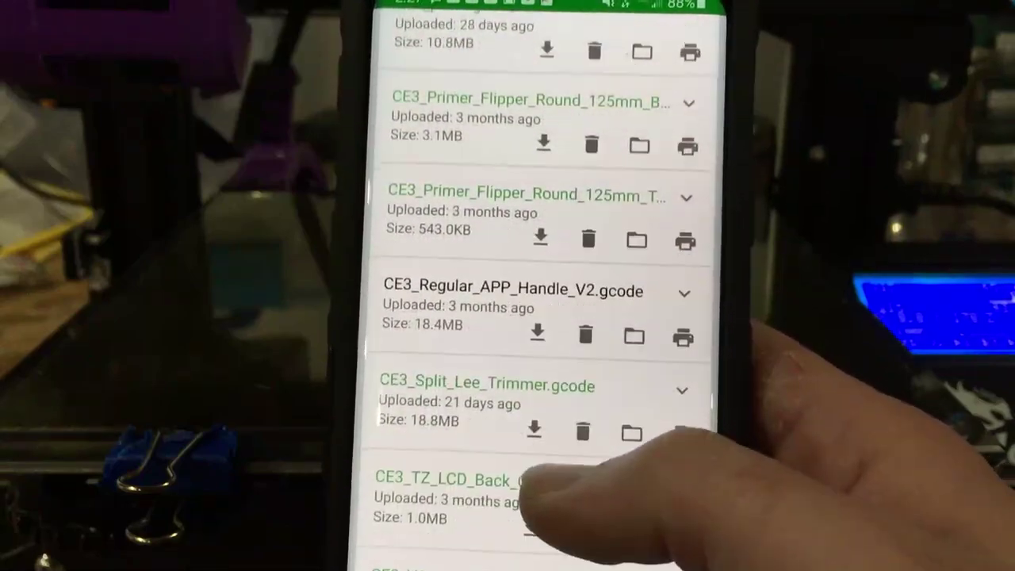
pyautogui.scroll(-5, 555, 397)
pyautogui.scroll(-3, 555, 412)
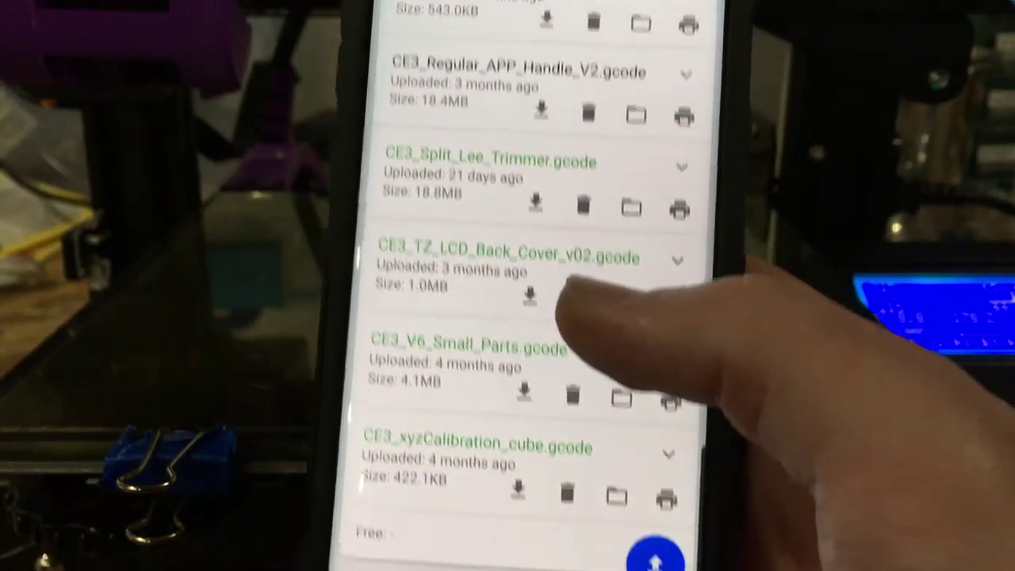
pyautogui.scroll(-3, 548, 444)
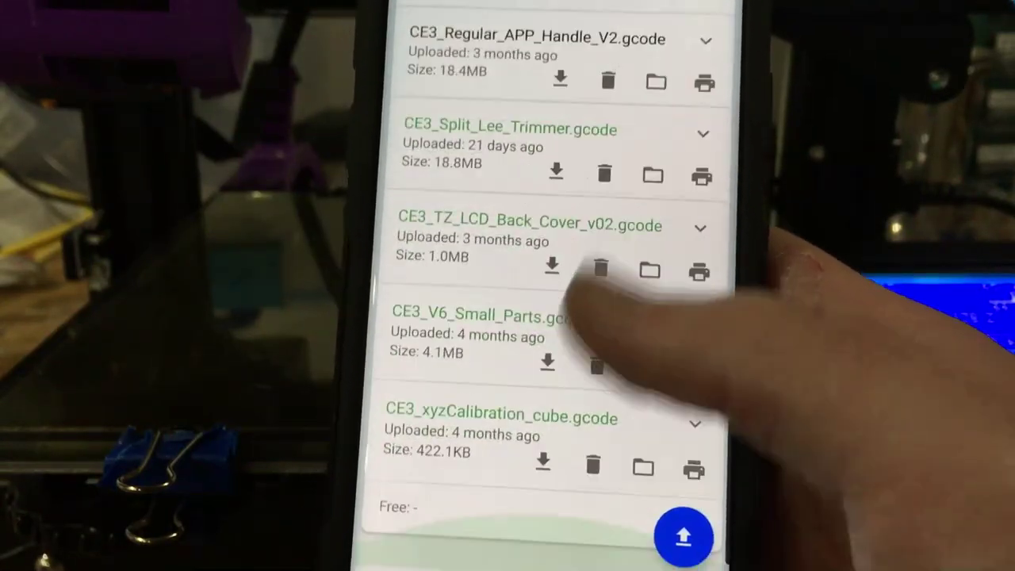
pyautogui.click(547, 565)
pyautogui.click(531, 330)
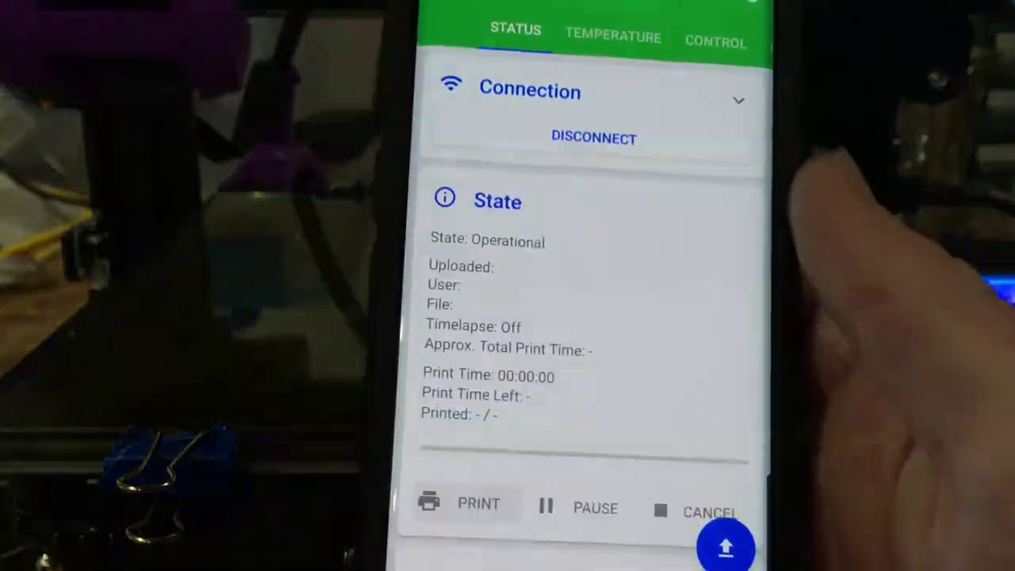